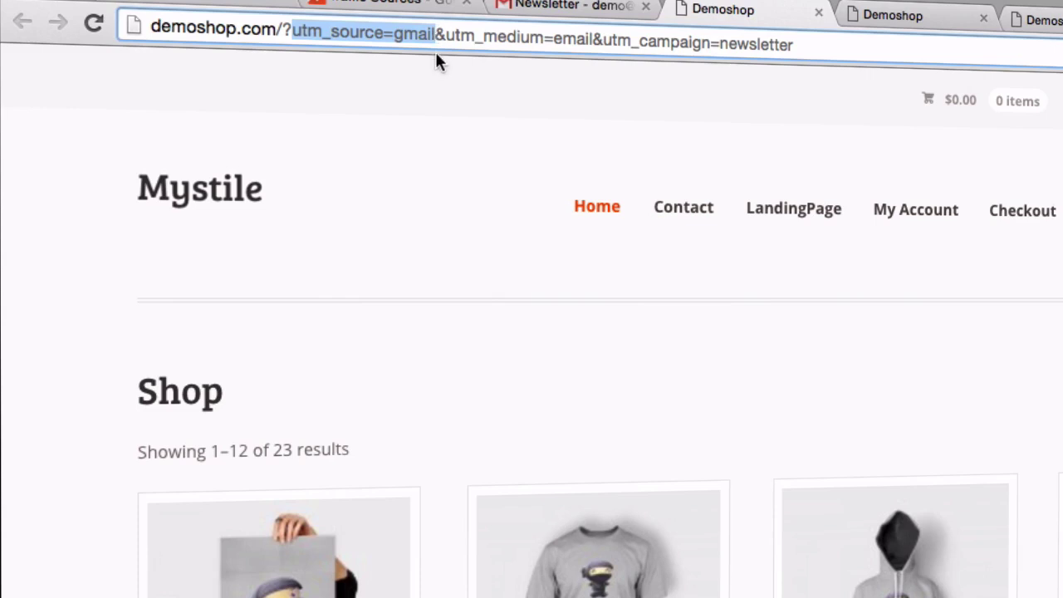
Highlight the utm_medium=email and utm_campaign=newsletter parameters, then open the All Traffic Source/Medium report
{"action": "left_click_drag", "start_coordinate": [448, 37], "coordinate": [597, 39]}
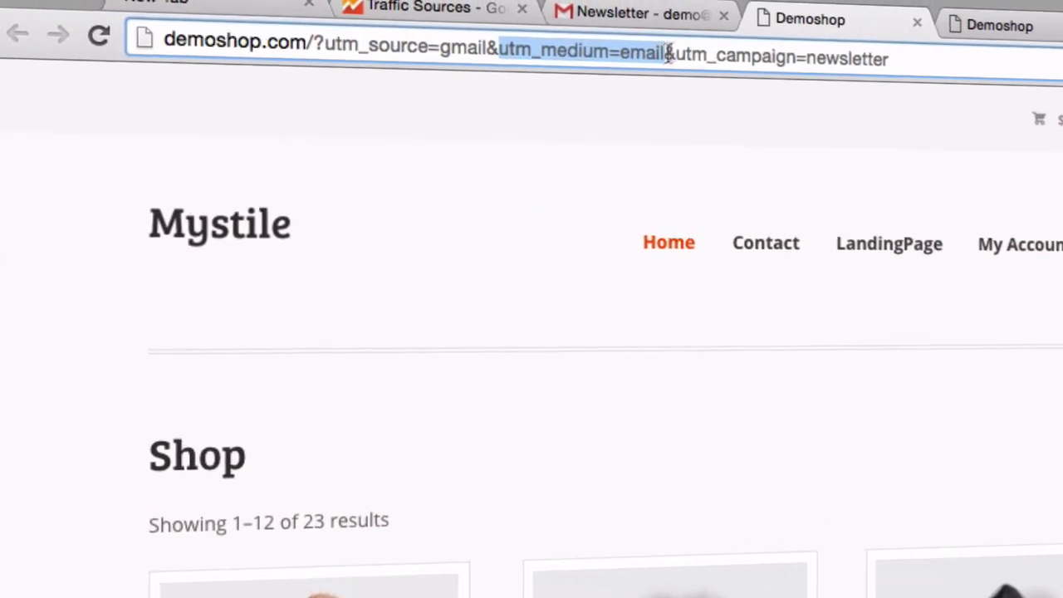
{"action": "left_click_drag", "start_coordinate": [675, 56], "coordinate": [918, 60]}
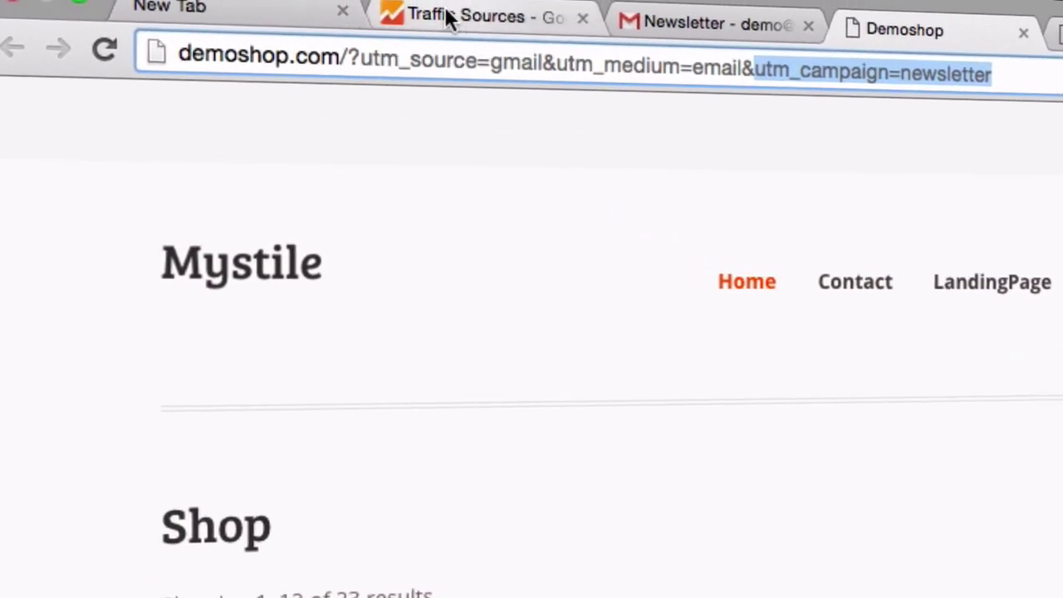
{"action": "left_click", "coordinate": [456, 18]}
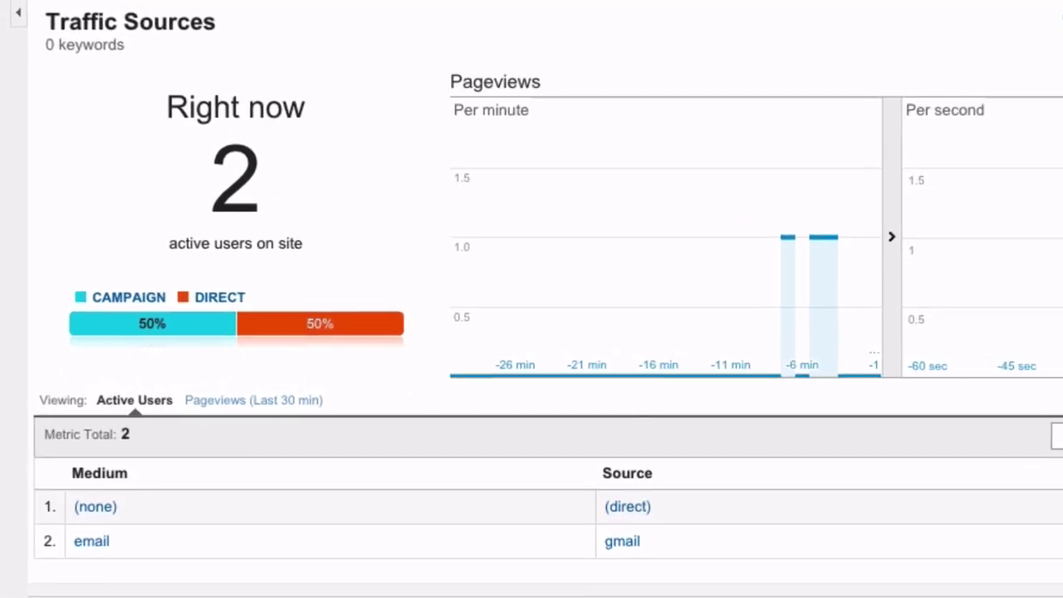
{"action": "left_click", "coordinate": [112, 427]}
{"action": "scroll", "coordinate": [307, 324], "scroll_direction": "down", "scroll_amount": 5}
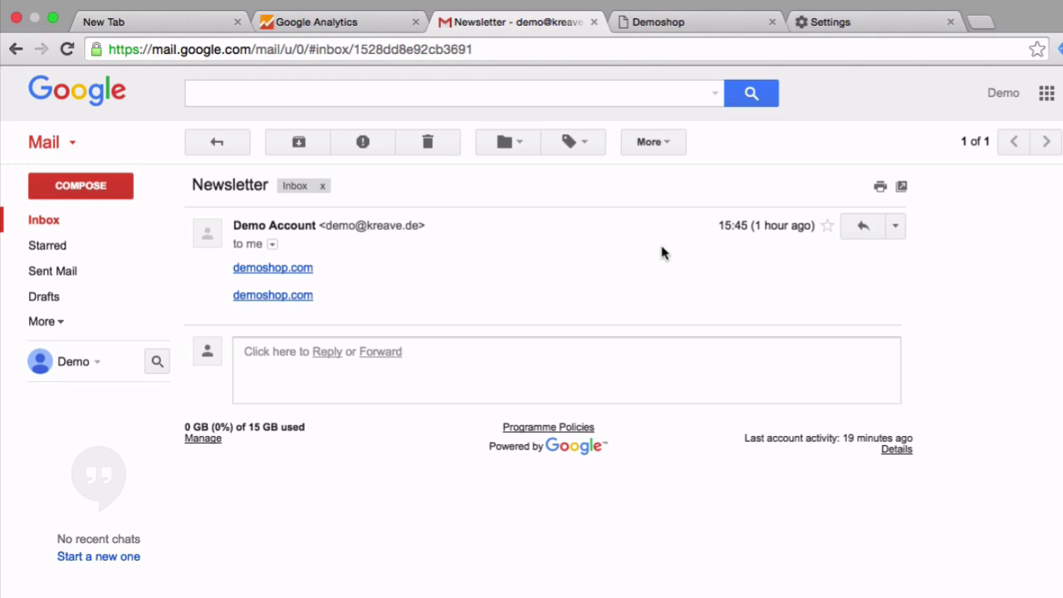
Visit demoshop.com through the first newsletter link and check the Master view's real-time traffic sources
{"action": "left_click", "coordinate": [264, 270]}
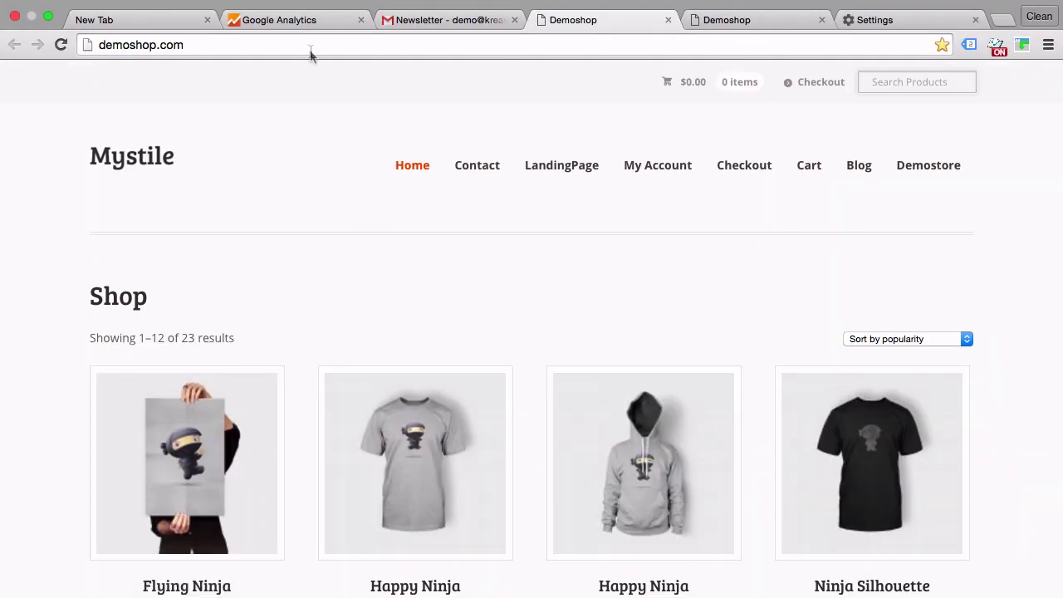
{"action": "left_click", "coordinate": [303, 23]}
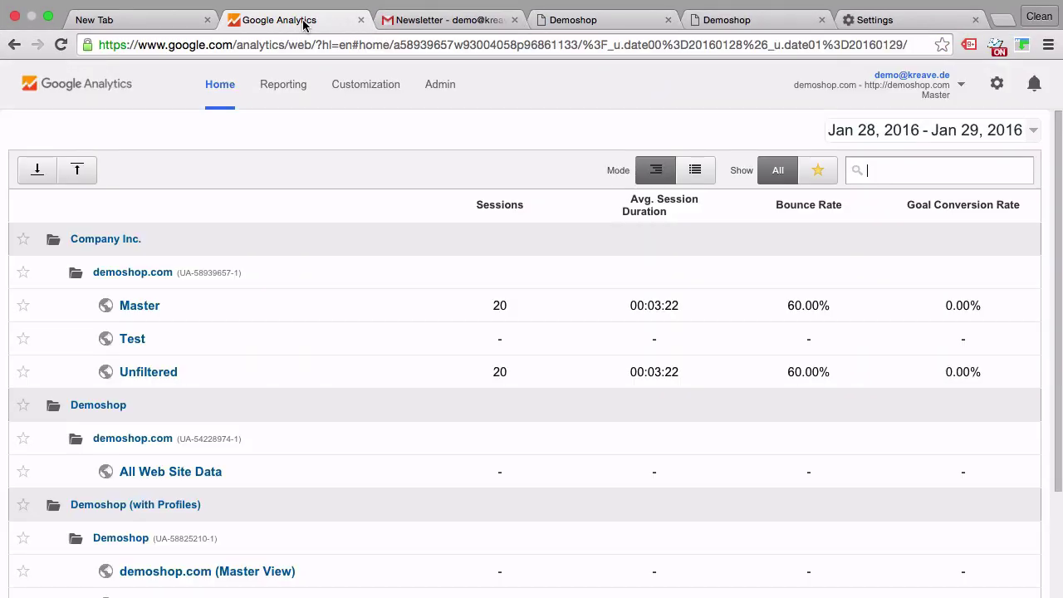
{"action": "left_click", "coordinate": [139, 314]}
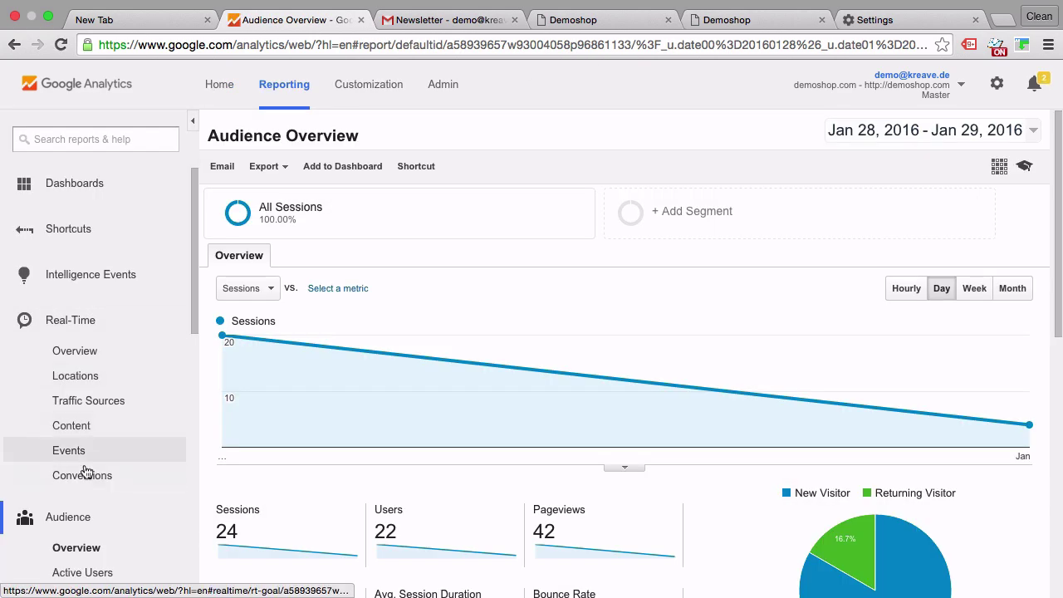
{"action": "left_click", "coordinate": [94, 402]}
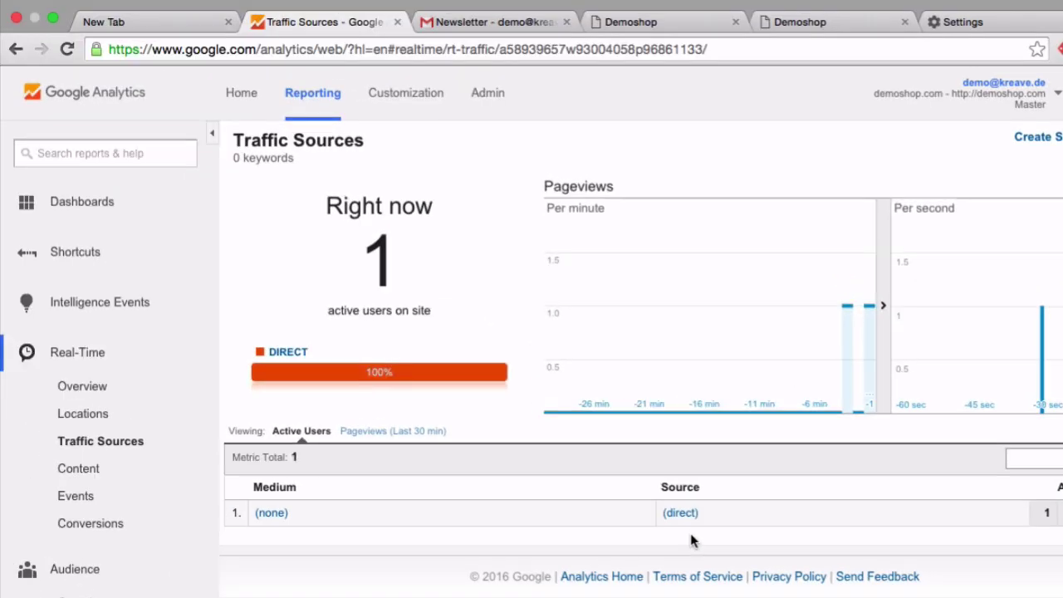
{"action": "scroll", "coordinate": [71, 506], "scroll_direction": "down", "scroll_amount": 8}
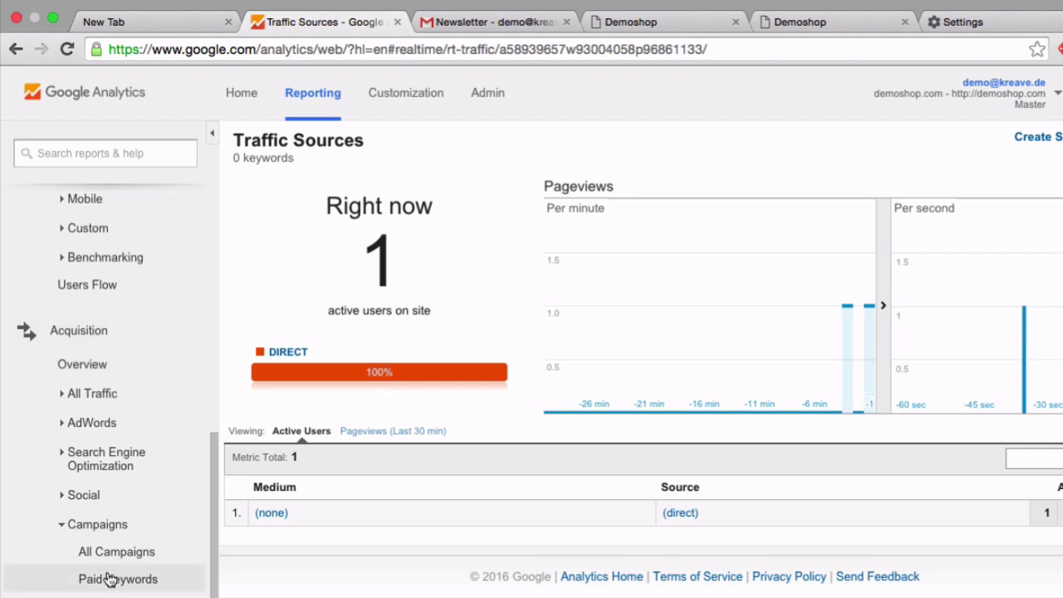
{"action": "scroll", "coordinate": [72, 299], "scroll_direction": "down", "scroll_amount": 3}
{"action": "left_click", "coordinate": [63, 287]}
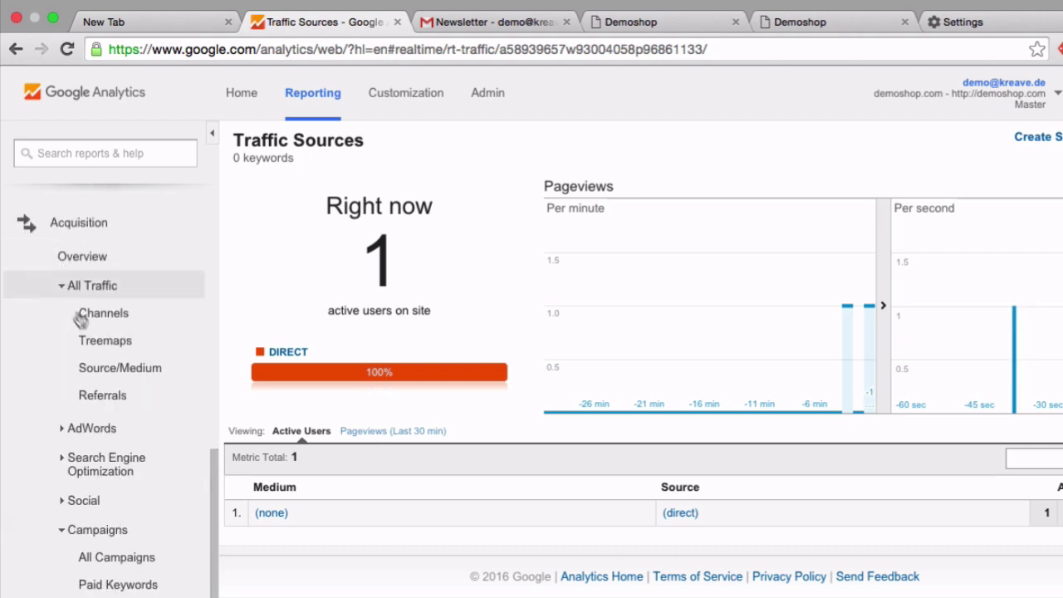
Show Source/Medium sessions: 24 total, newsletter / email leading with 6, (direct) / (none) 5
{"action": "left_click", "coordinate": [98, 376]}
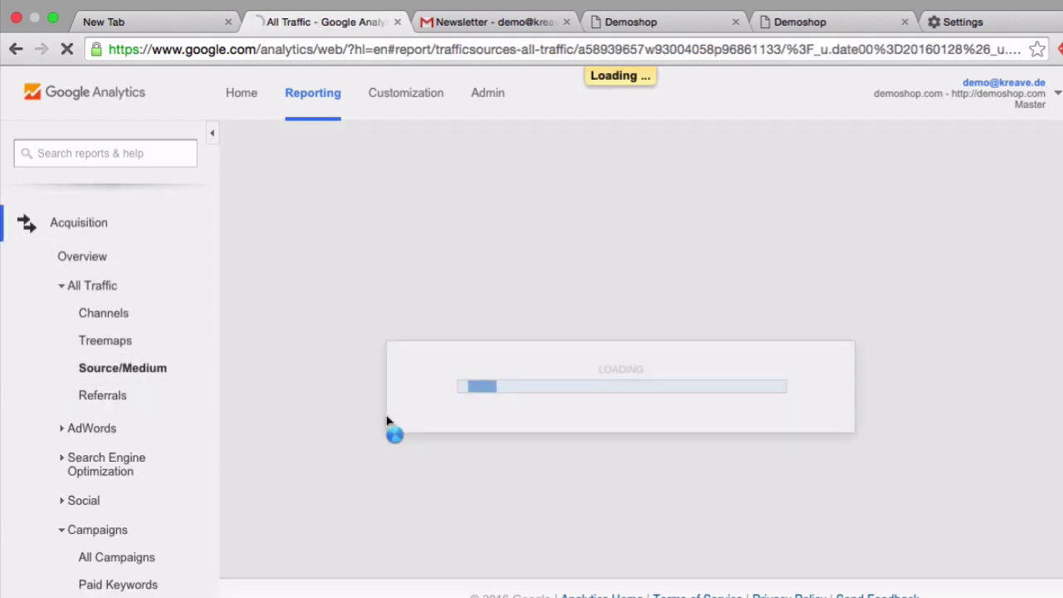
{"action": "scroll", "coordinate": [386, 422], "scroll_direction": "down", "scroll_amount": 5}
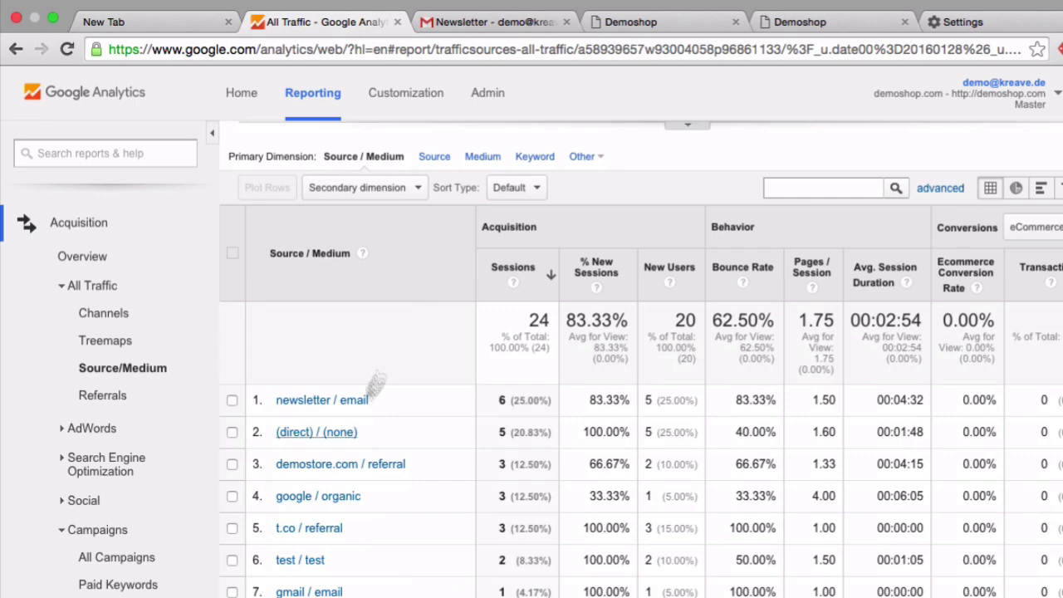
Clear the past hour's cookies, then load the shop through the newsletter's second, UTM-tagged link
{"action": "left_click", "coordinate": [1034, 25]}
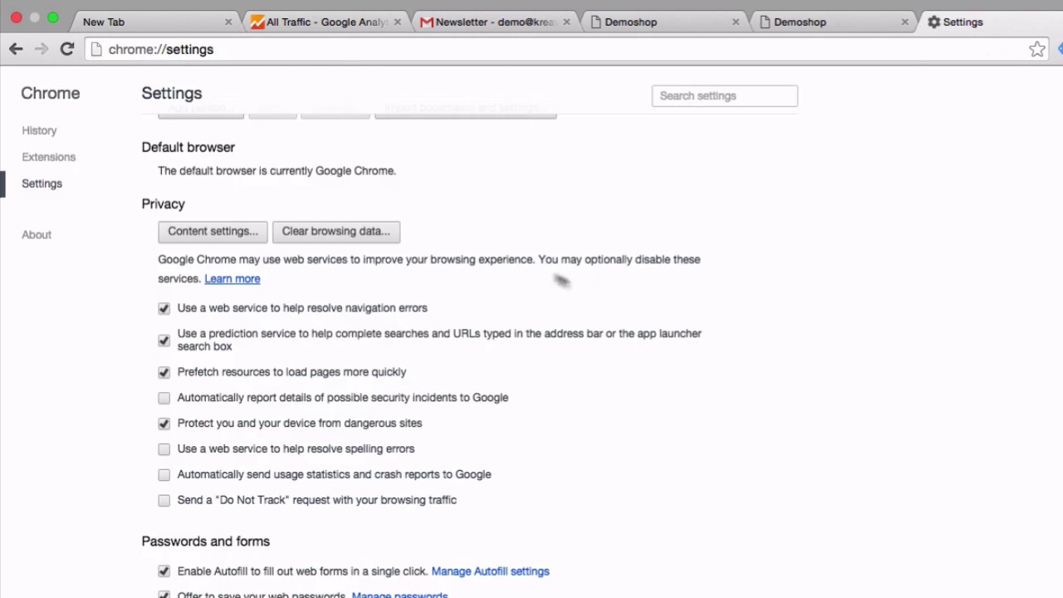
{"action": "left_click", "coordinate": [372, 233]}
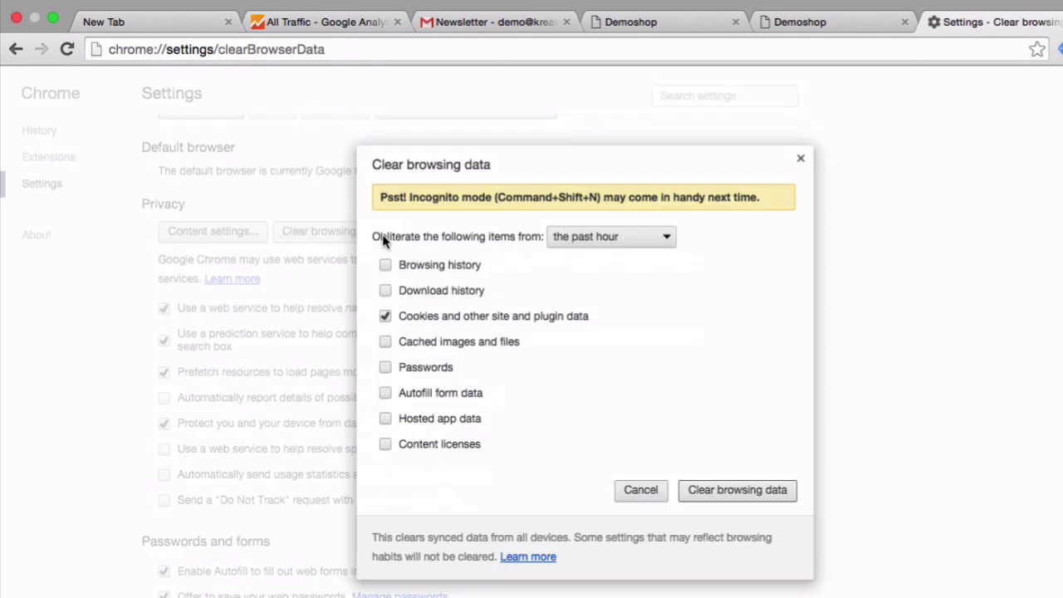
{"action": "left_click", "coordinate": [745, 492]}
{"action": "left_click", "coordinate": [501, 25]}
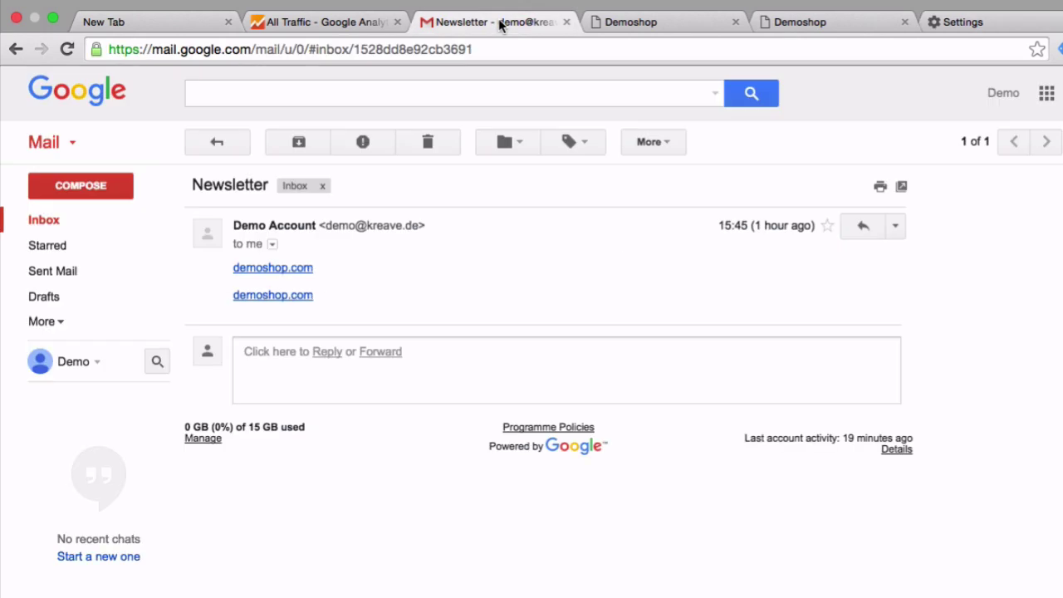
{"action": "left_click", "coordinate": [290, 299]}
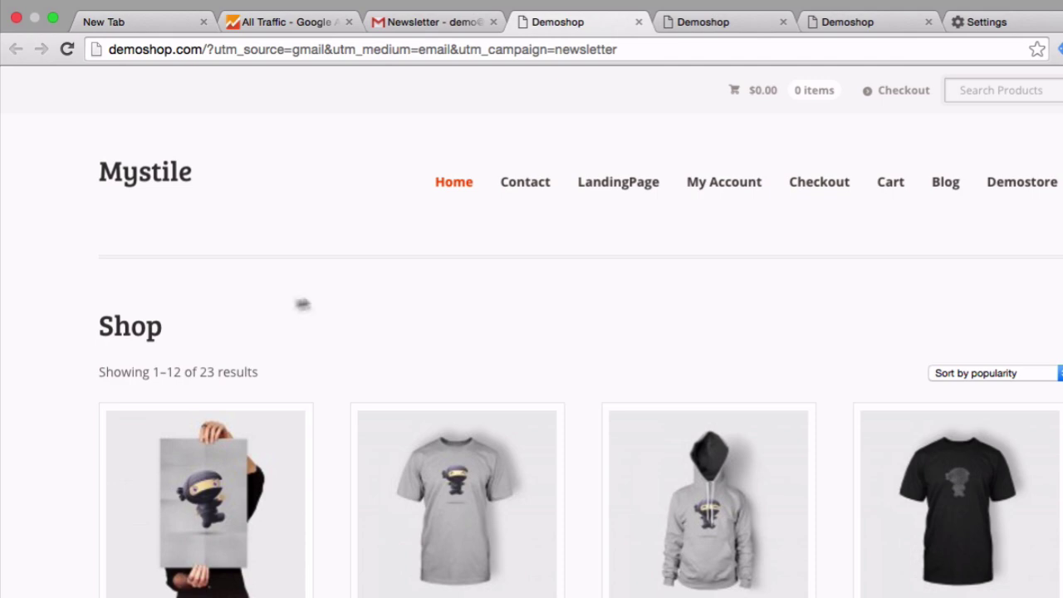
Check Real-Time Traffic Sources: 2 active users, one (direct)/(none) and one gmail/email
{"action": "left_click", "coordinate": [292, 28]}
{"action": "scroll", "coordinate": [130, 434], "scroll_direction": "up", "scroll_amount": 10}
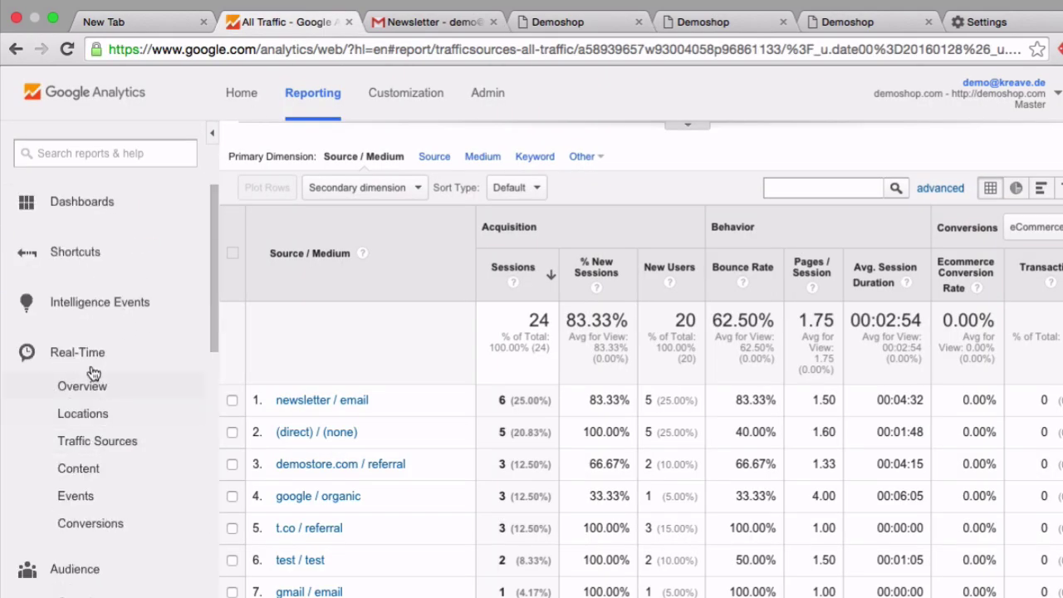
{"action": "left_click", "coordinate": [96, 449]}
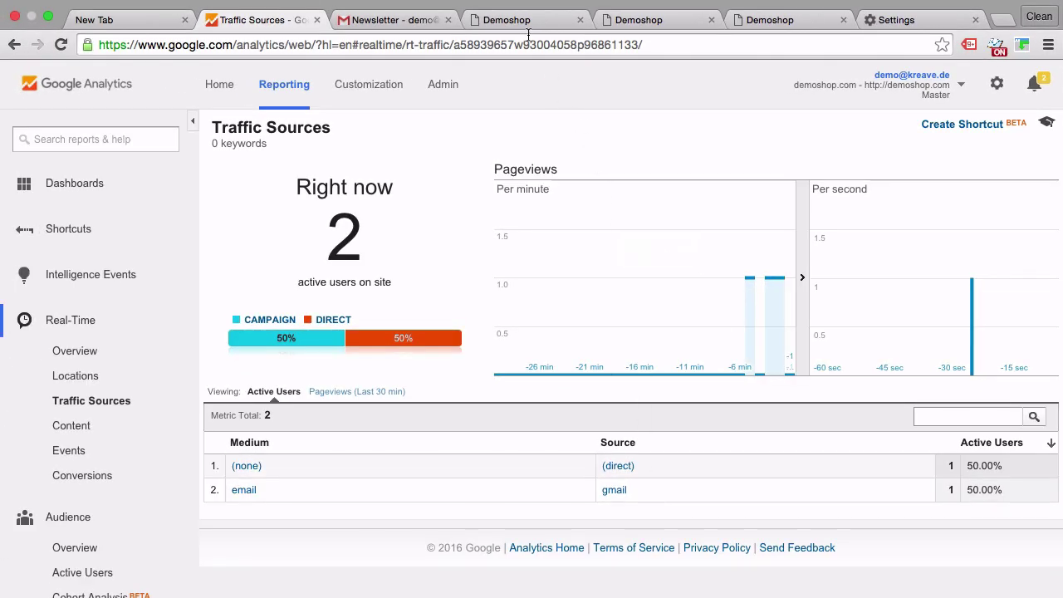
Compare the untagged demoshop.com tab with the UTM-tagged page, highlighting its query string
{"action": "left_click", "coordinate": [523, 23]}
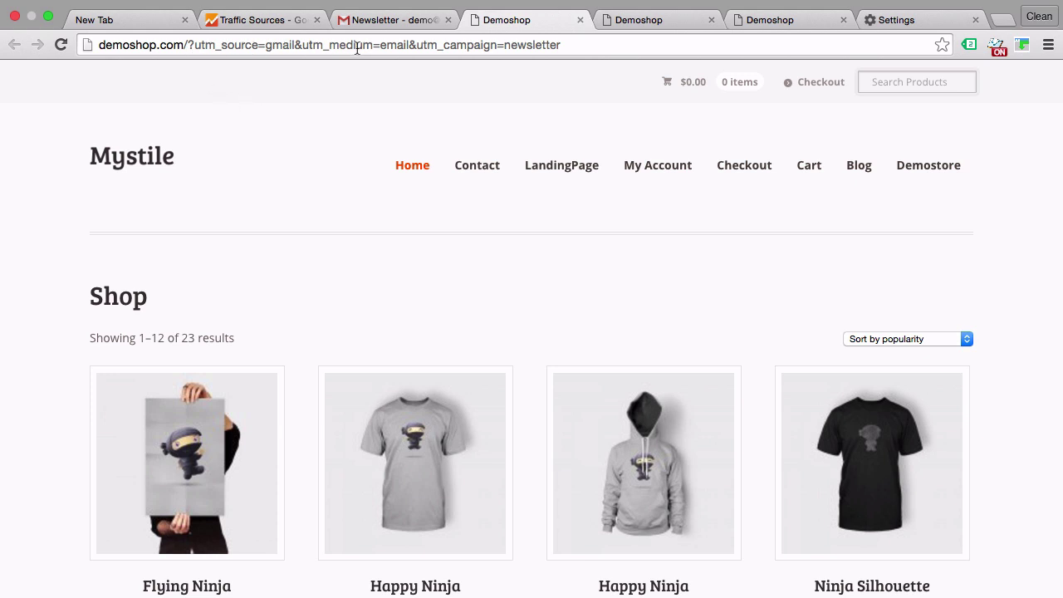
{"action": "left_click", "coordinate": [632, 23]}
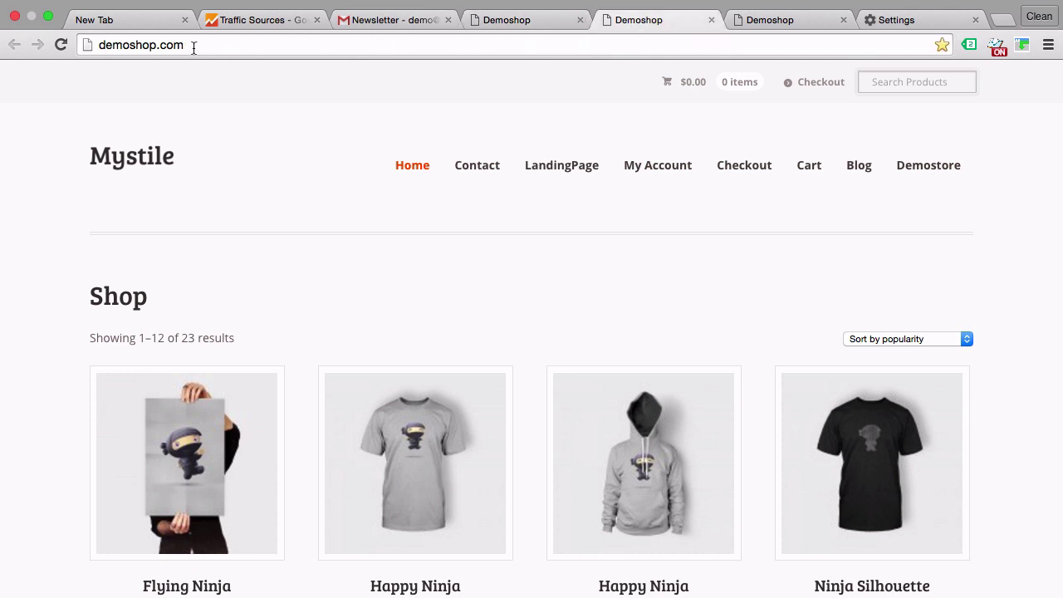
{"action": "left_click", "coordinate": [564, 21]}
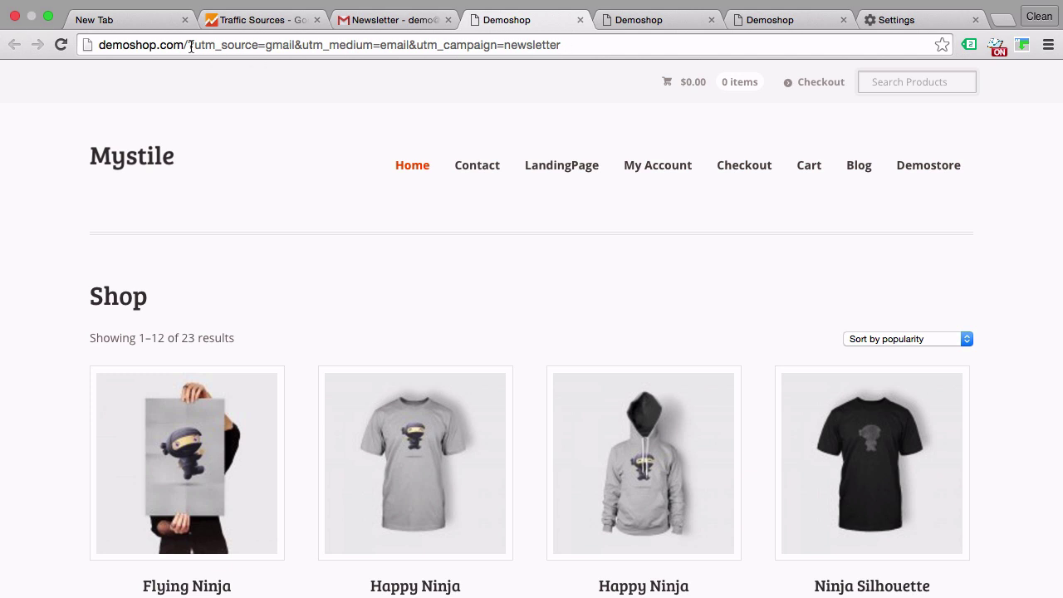
{"action": "left_click_drag", "start_coordinate": [190, 45], "coordinate": [278, 75]}
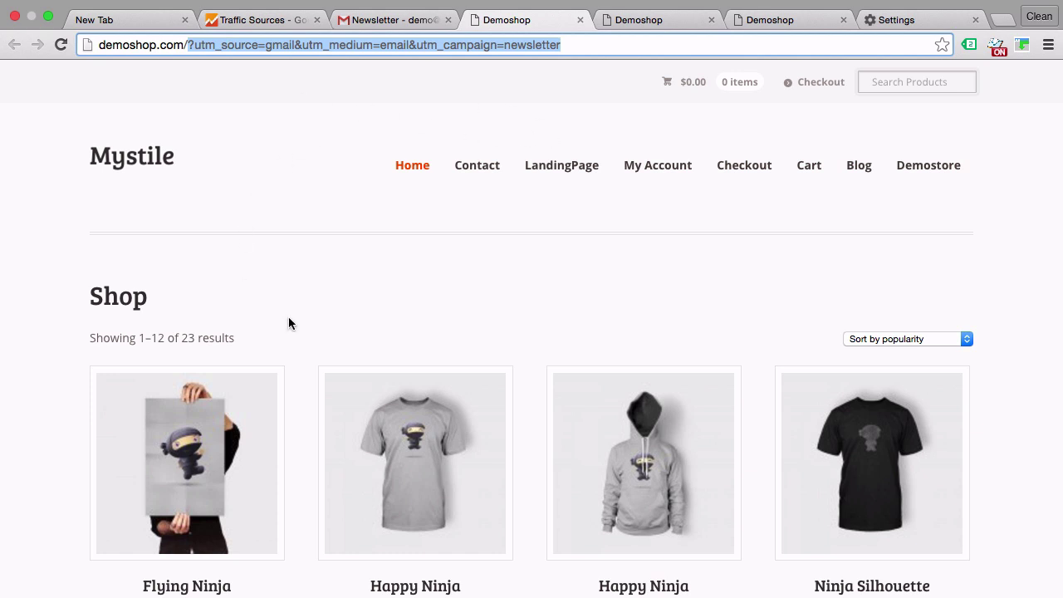
{"action": "left_click", "coordinate": [607, 28]}
{"action": "left_click", "coordinate": [543, 28]}
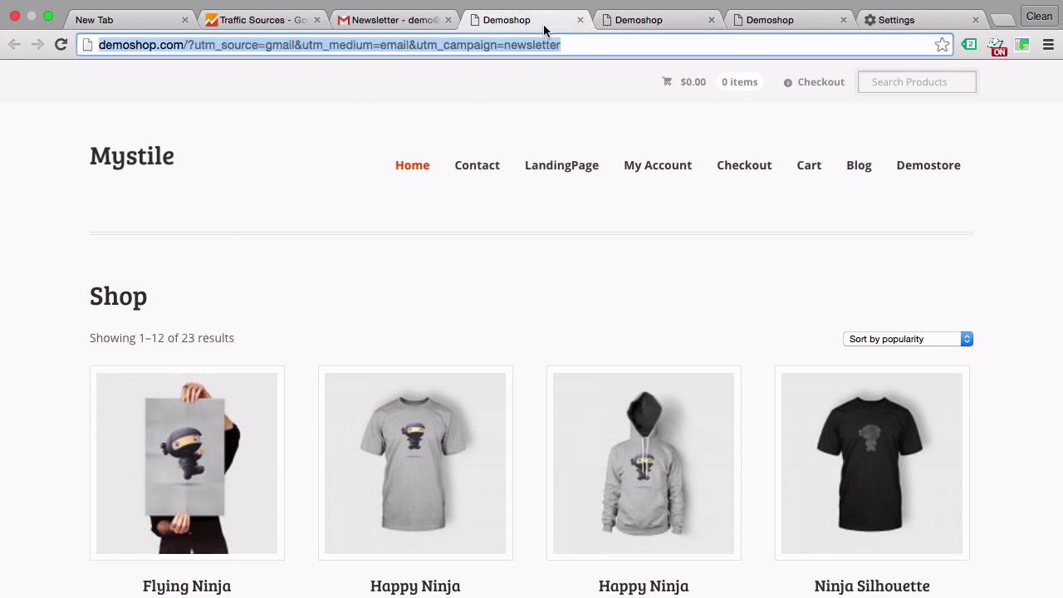
{"action": "left_click", "coordinate": [187, 47]}
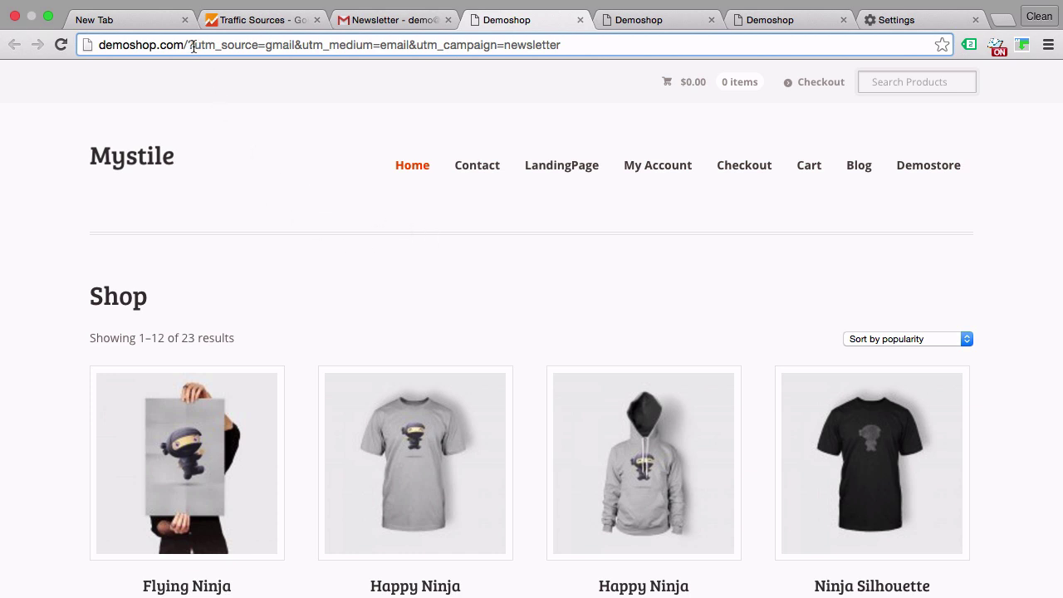
{"action": "left_click_drag", "start_coordinate": [193, 46], "coordinate": [575, 45]}
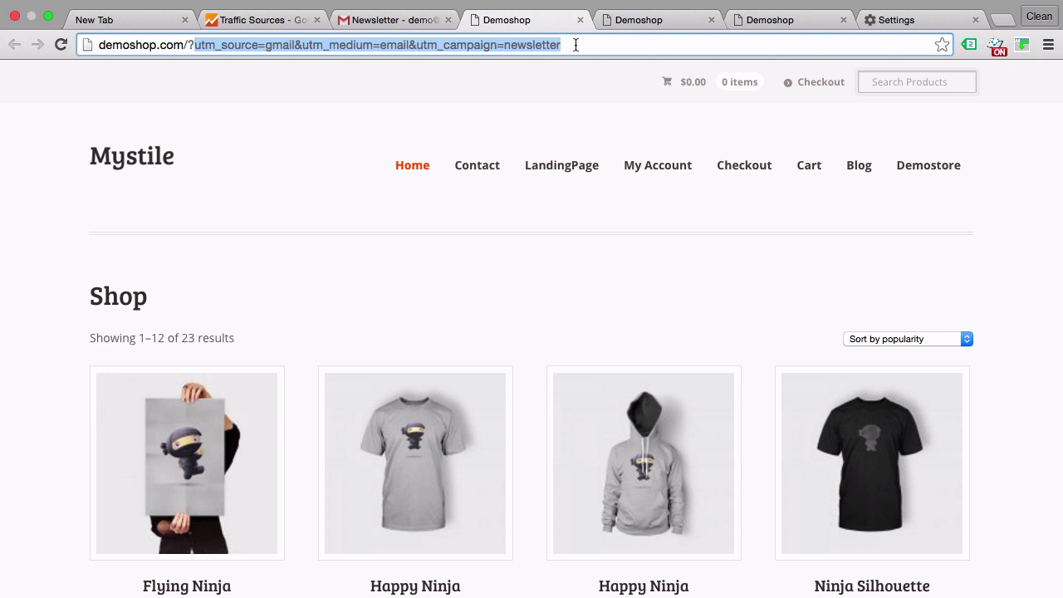
Highlight the utm_source and utm_medium parameters in the tagged address, glancing at the real-time report
{"action": "left_click", "coordinate": [576, 45]}
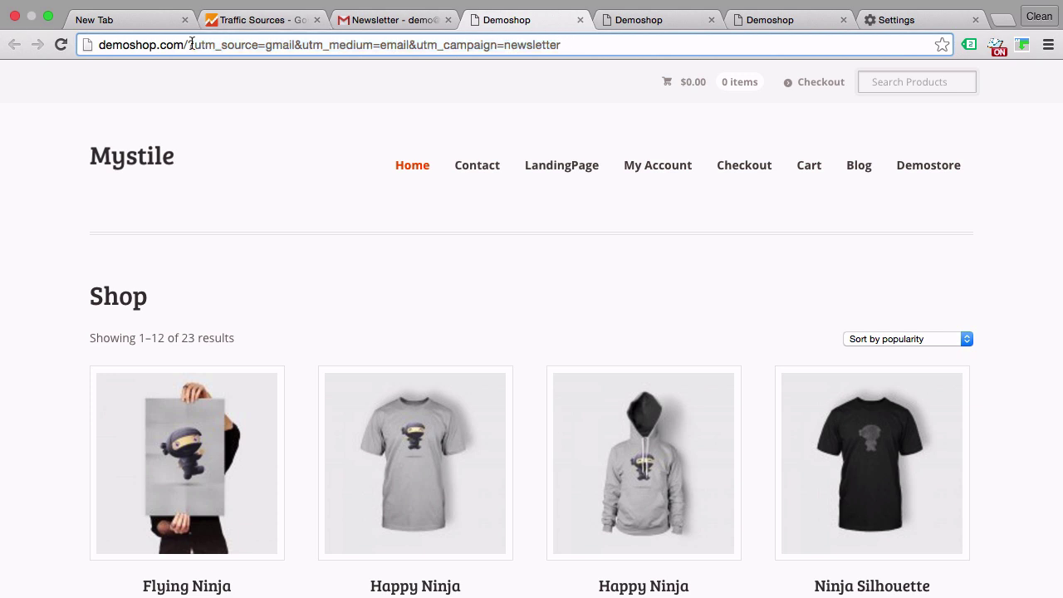
{"action": "left_click_drag", "start_coordinate": [190, 44], "coordinate": [295, 45]}
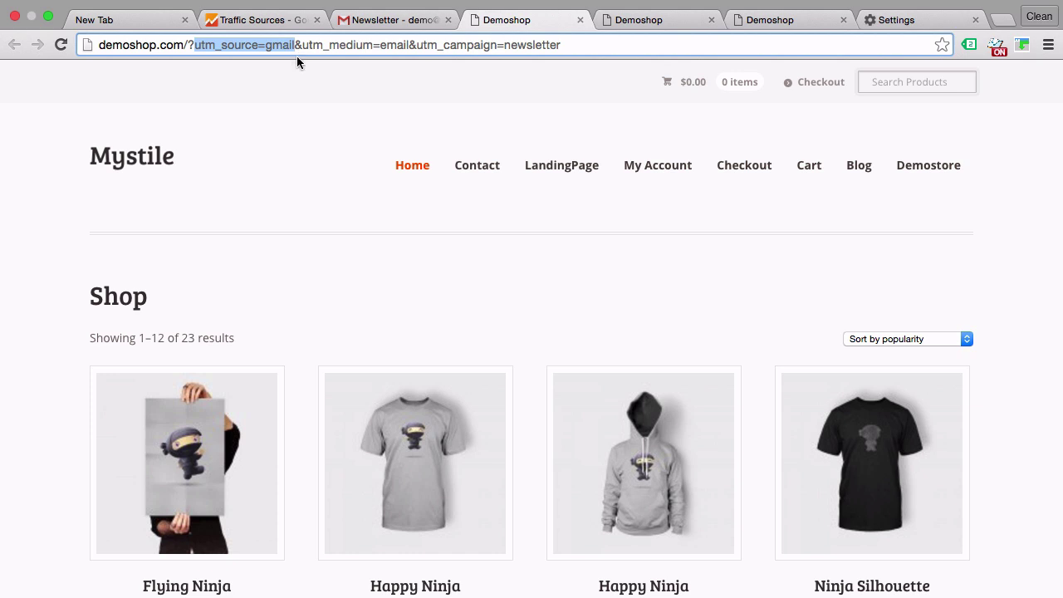
{"action": "left_click_drag", "start_coordinate": [301, 45], "coordinate": [545, 59]}
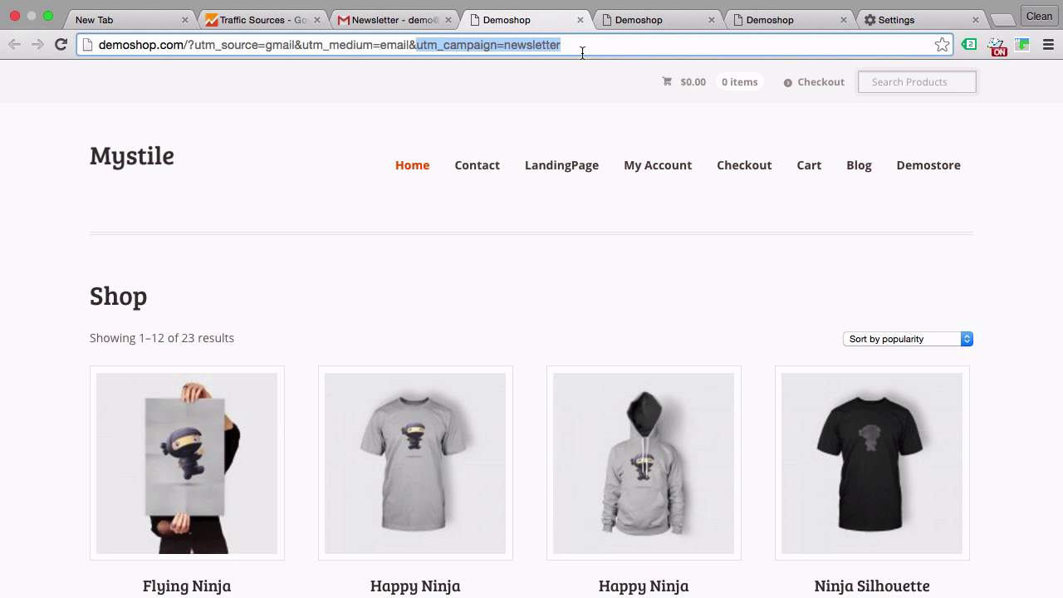
{"action": "left_click", "coordinate": [244, 20]}
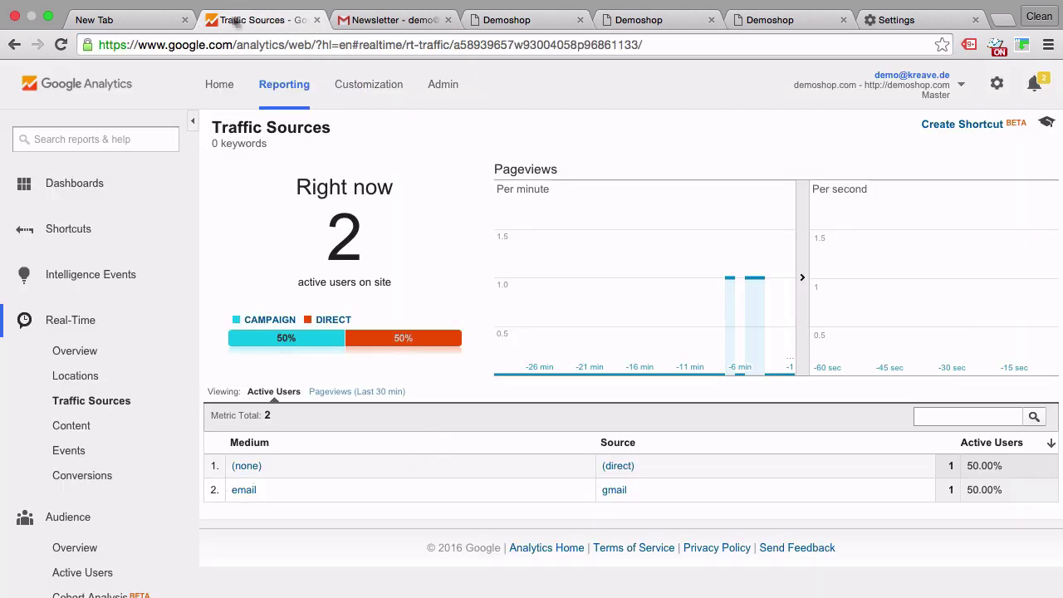
{"action": "left_click", "coordinate": [501, 20]}
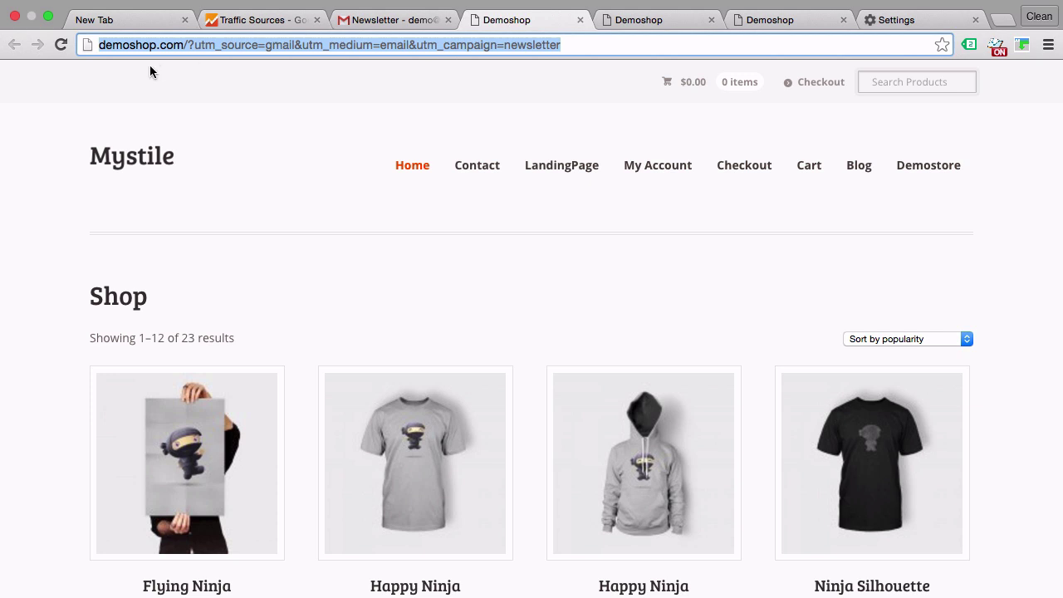
Highlight the gmail, email and newsletter values within the tagged shop address
{"action": "left_click", "coordinate": [270, 46]}
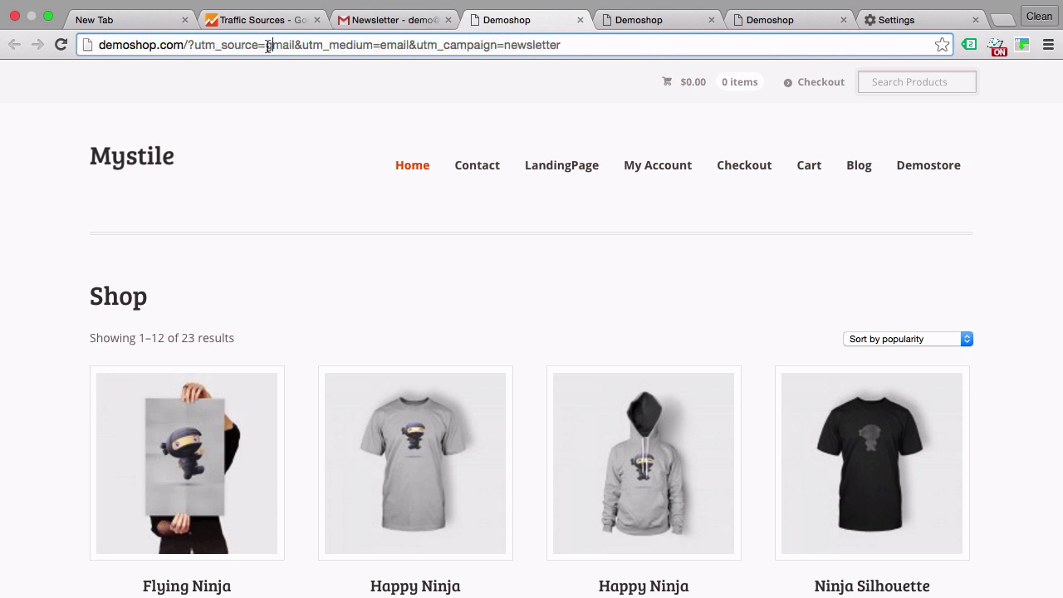
{"action": "left_click_drag", "start_coordinate": [266, 45], "coordinate": [297, 46]}
{"action": "left_click_drag", "start_coordinate": [381, 47], "coordinate": [405, 46]}
{"action": "left_click_drag", "start_coordinate": [506, 46], "coordinate": [562, 46]}
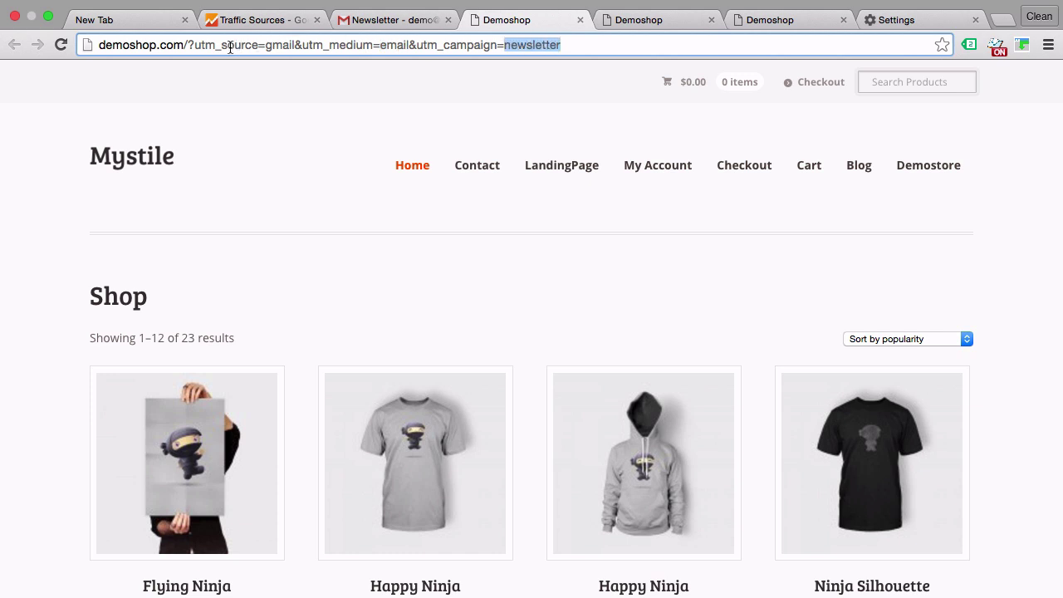
{"action": "left_click_drag", "start_coordinate": [194, 47], "coordinate": [408, 45]}
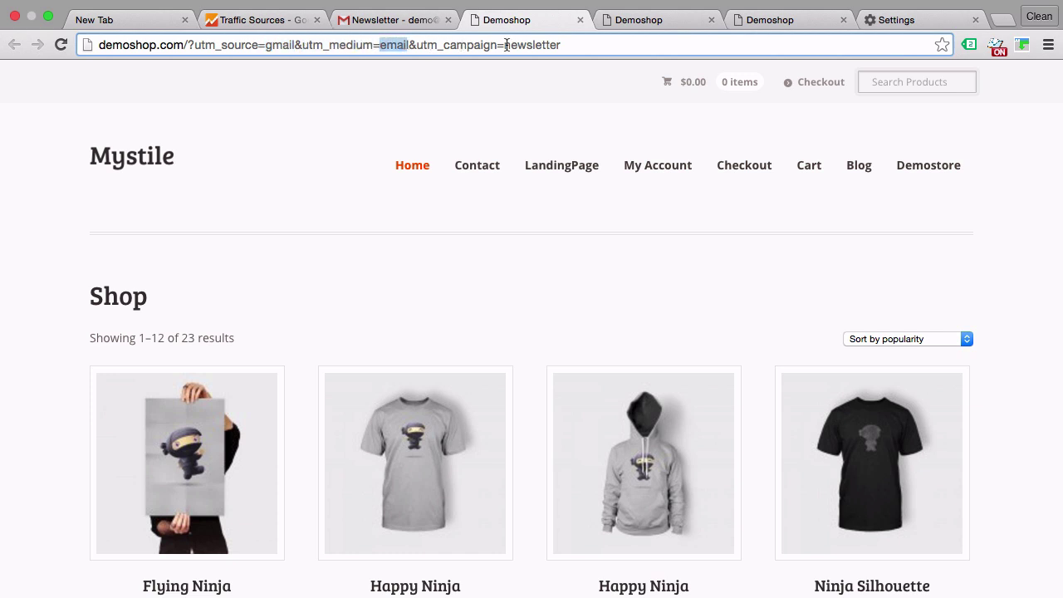
{"action": "left_click_drag", "start_coordinate": [503, 45], "coordinate": [560, 45]}
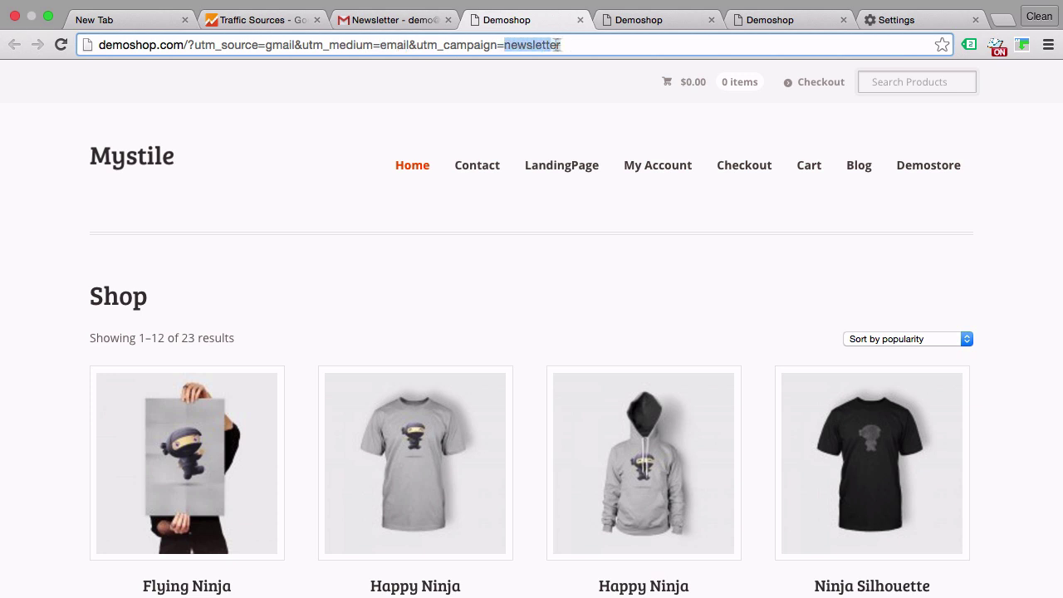
{"action": "left_click", "coordinate": [582, 45]}
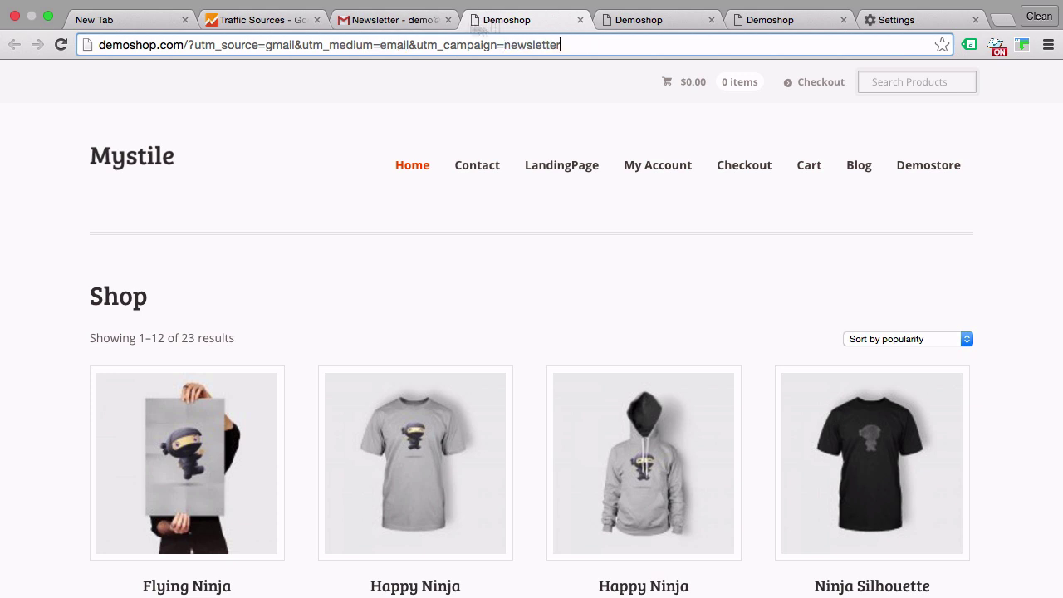
Filter real-time Traffic Sources to the email medium, then return to the shop page
{"action": "left_click", "coordinate": [299, 20]}
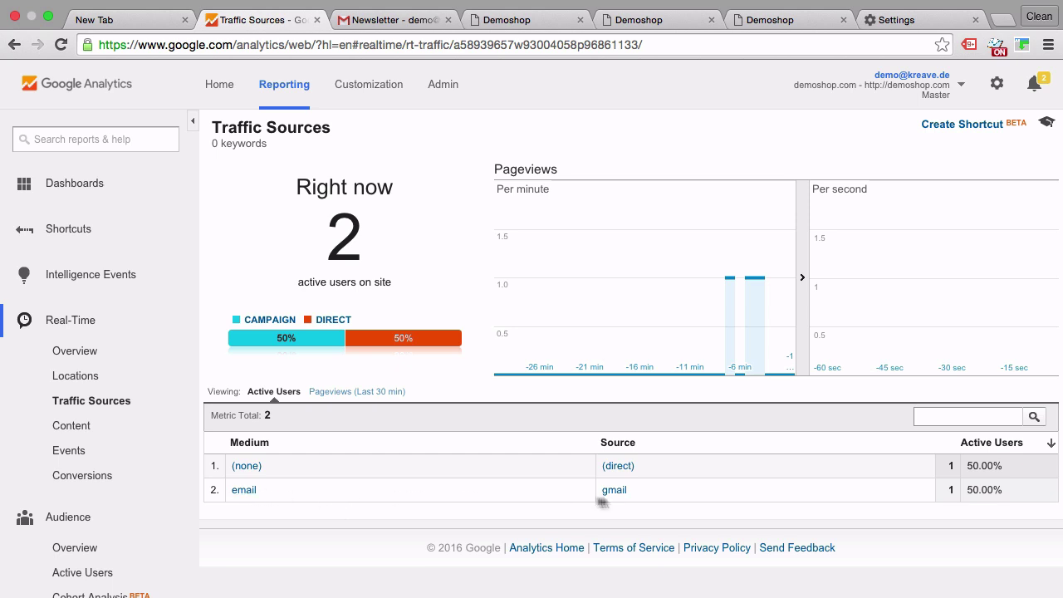
{"action": "left_click", "coordinate": [240, 495]}
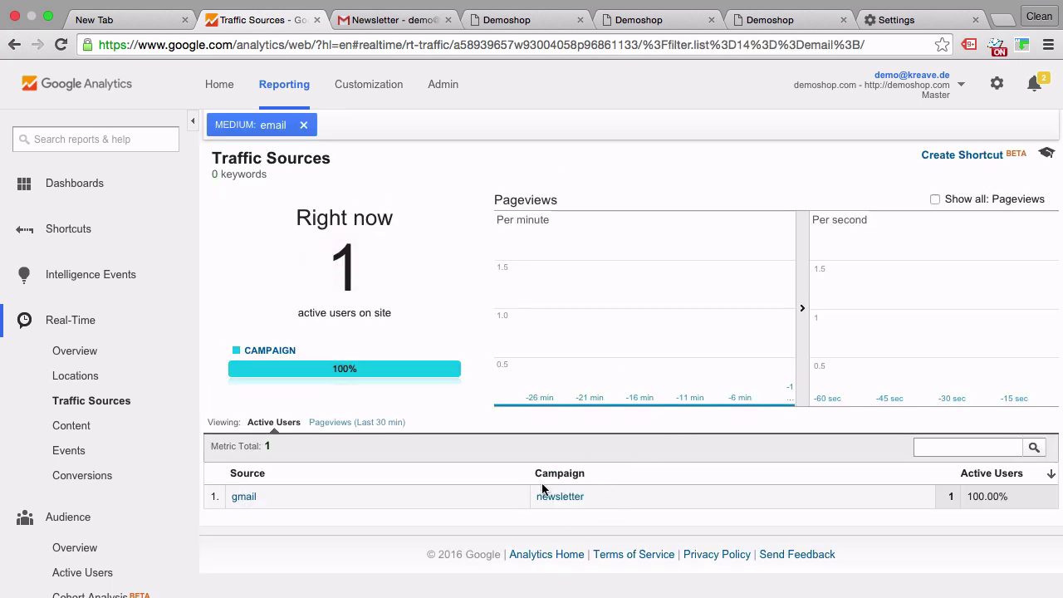
{"action": "left_click", "coordinate": [521, 21]}
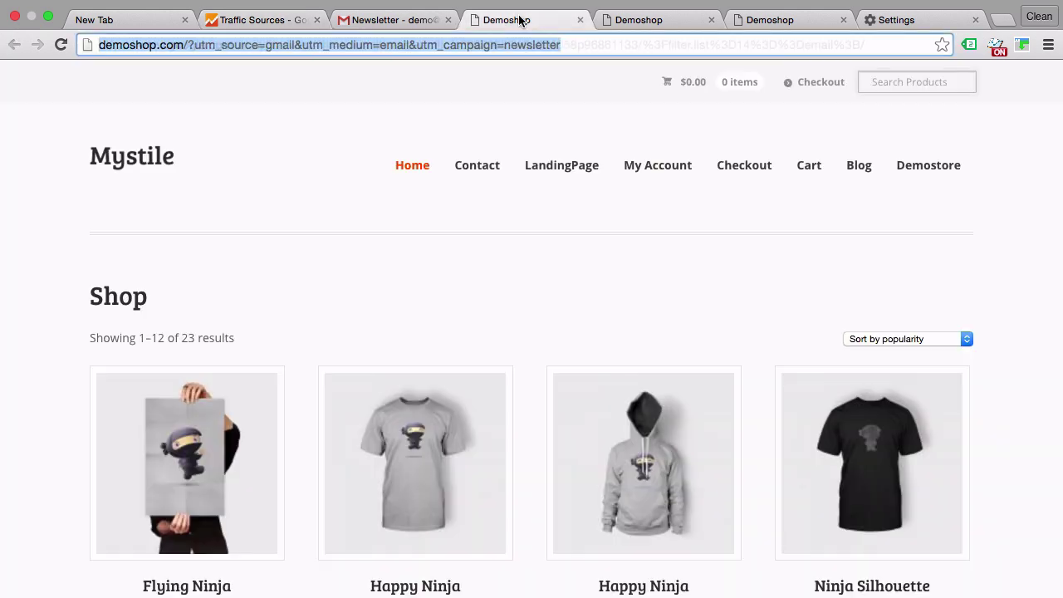
{"action": "left_click", "coordinate": [570, 44]}
{"action": "left_click_drag", "start_coordinate": [569, 44], "coordinate": [194, 45]}
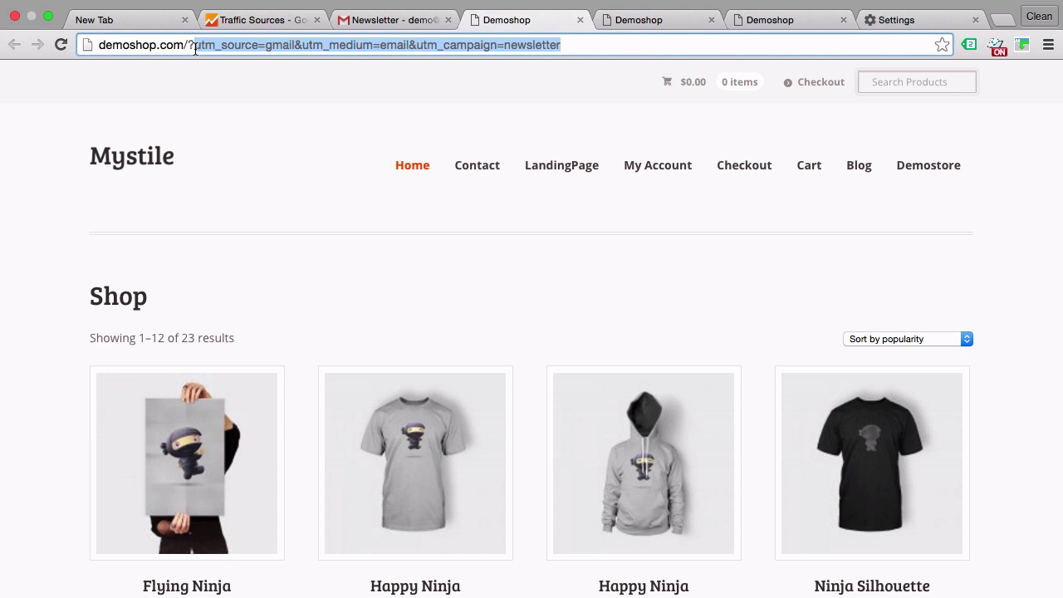
{"action": "left_click", "coordinate": [211, 73]}
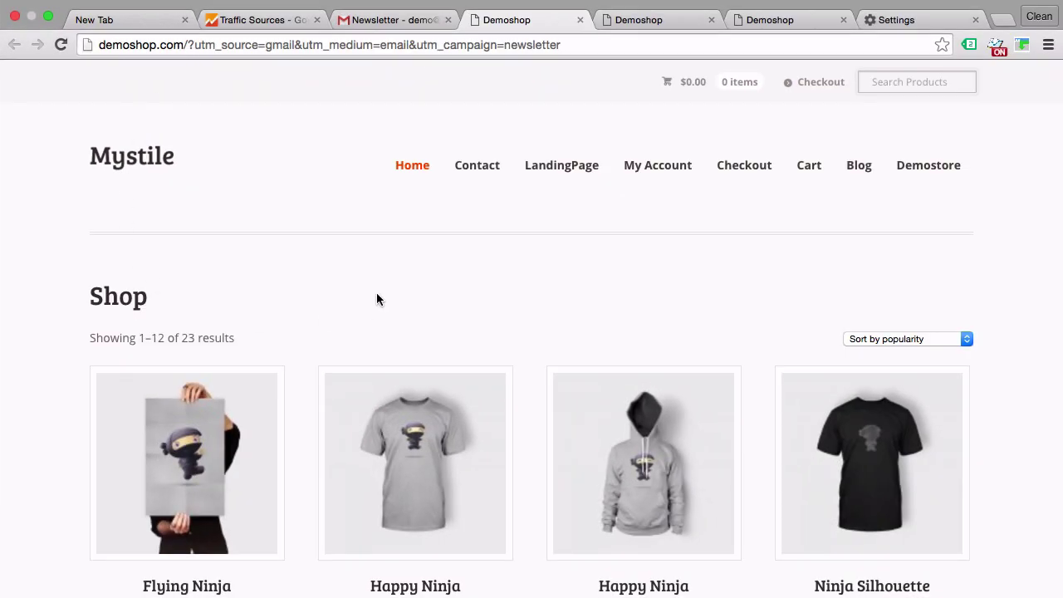
Review the Source/Medium table's newsletter / email and gmail / email rows, then go back to Demoshop
{"action": "left_click", "coordinate": [228, 19]}
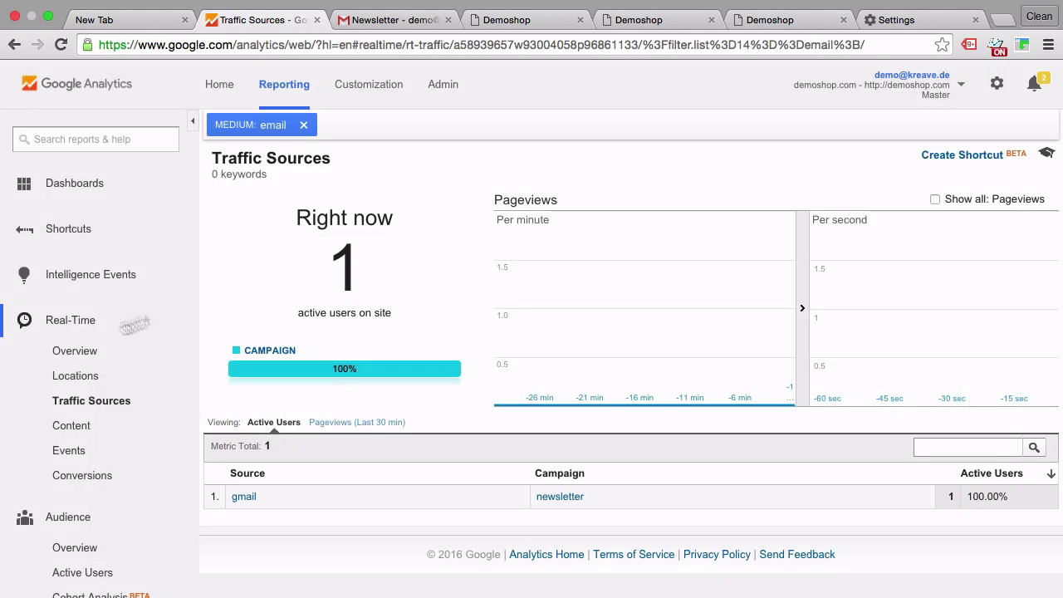
{"action": "scroll", "coordinate": [71, 338], "scroll_direction": "down", "scroll_amount": 10}
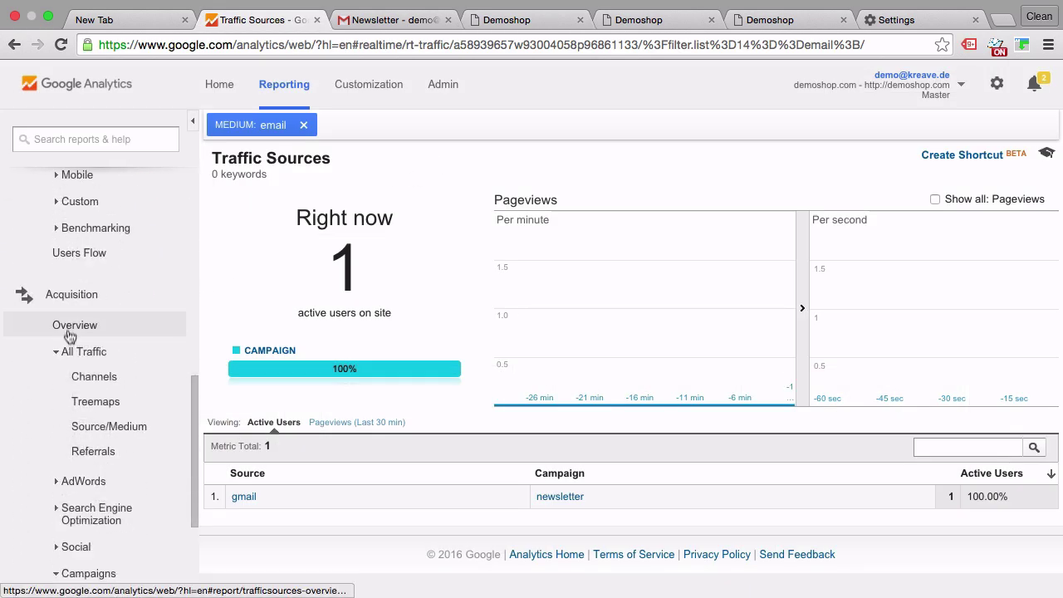
{"action": "left_click", "coordinate": [108, 438]}
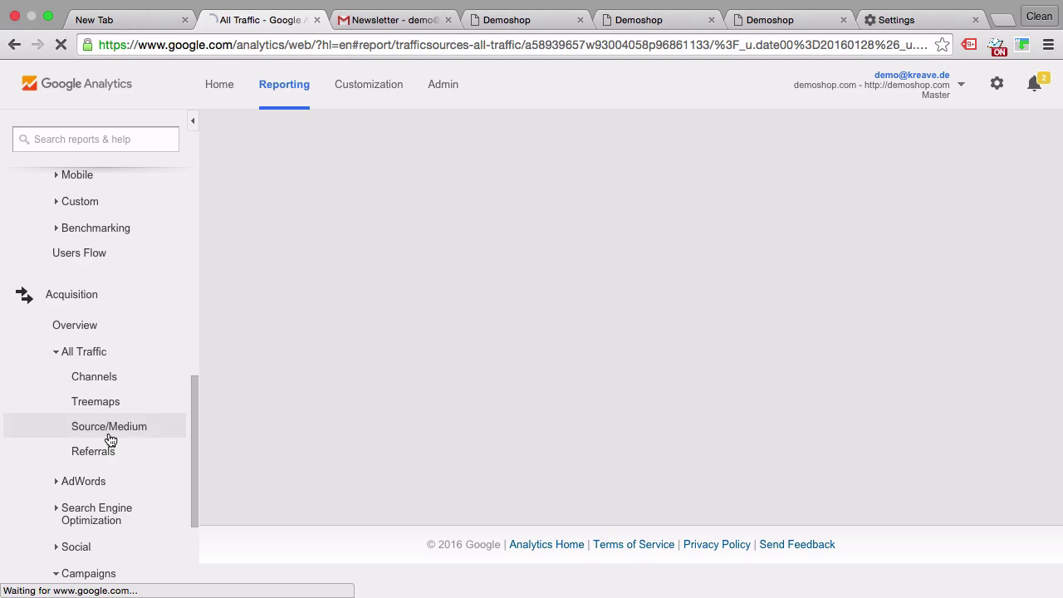
{"action": "scroll", "coordinate": [306, 447], "scroll_direction": "down", "scroll_amount": 5}
{"action": "scroll", "coordinate": [306, 447], "scroll_direction": "down", "scroll_amount": 4}
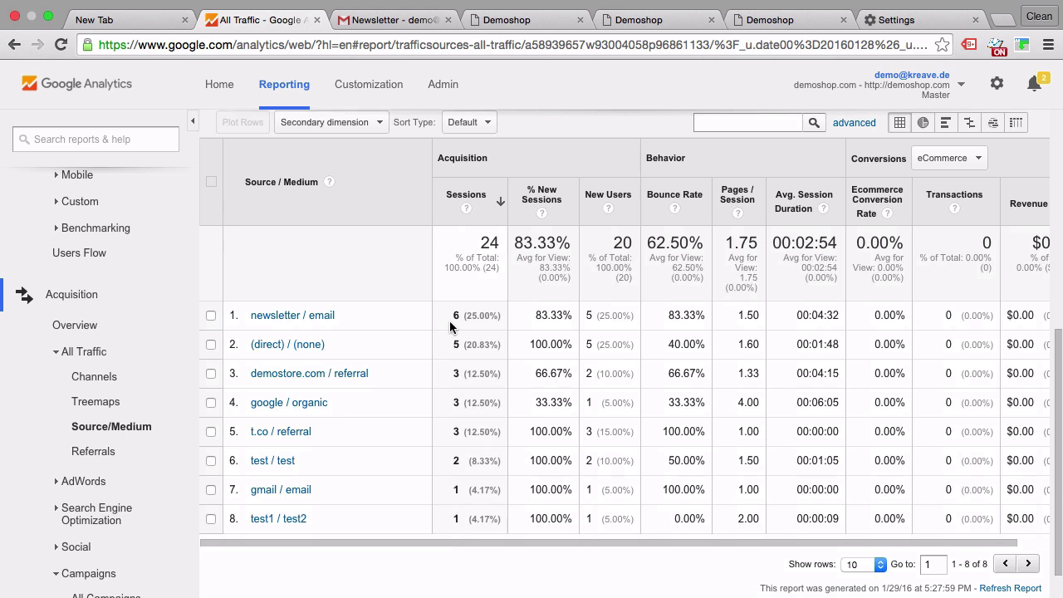
{"action": "scroll", "coordinate": [447, 322], "scroll_direction": "right", "scroll_amount": 2}
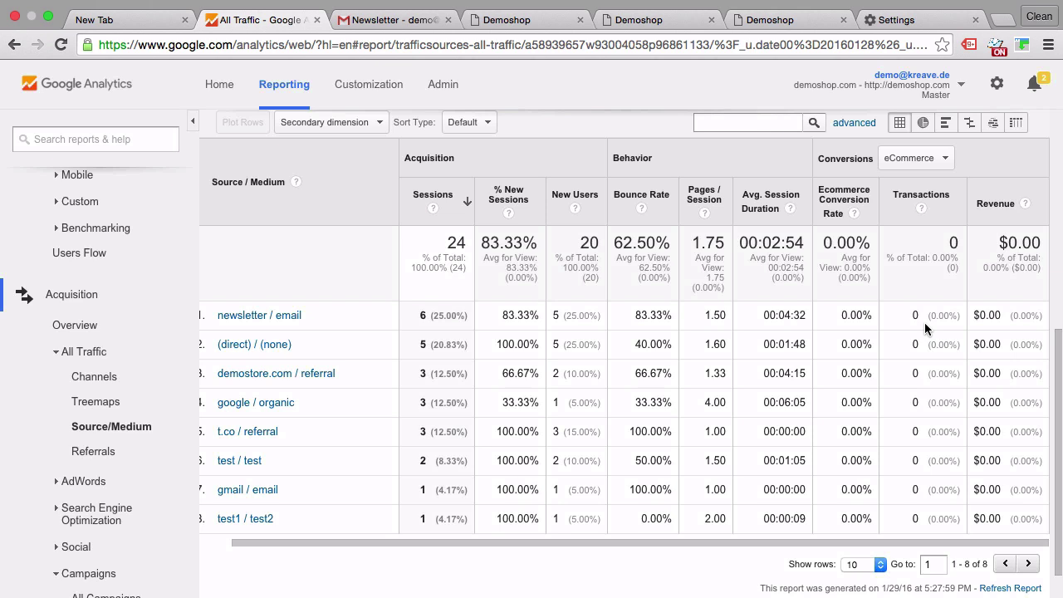
{"action": "left_click", "coordinate": [468, 25]}
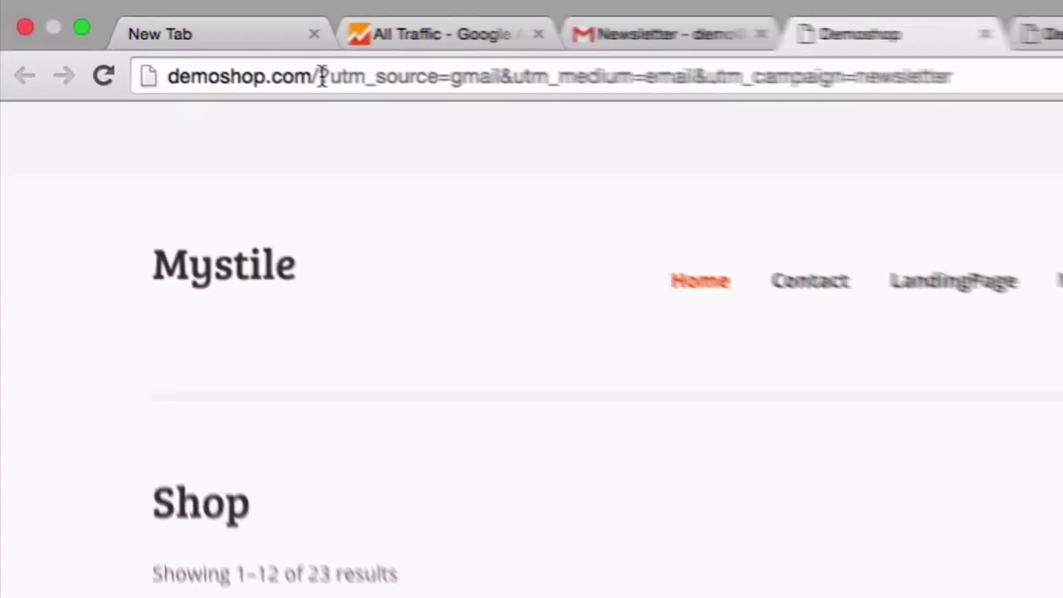
Highlight the UTM query string, from utm_source=gmail onward, in the shop page's address
{"action": "left_click_drag", "start_coordinate": [188, 45], "coordinate": [579, 44]}
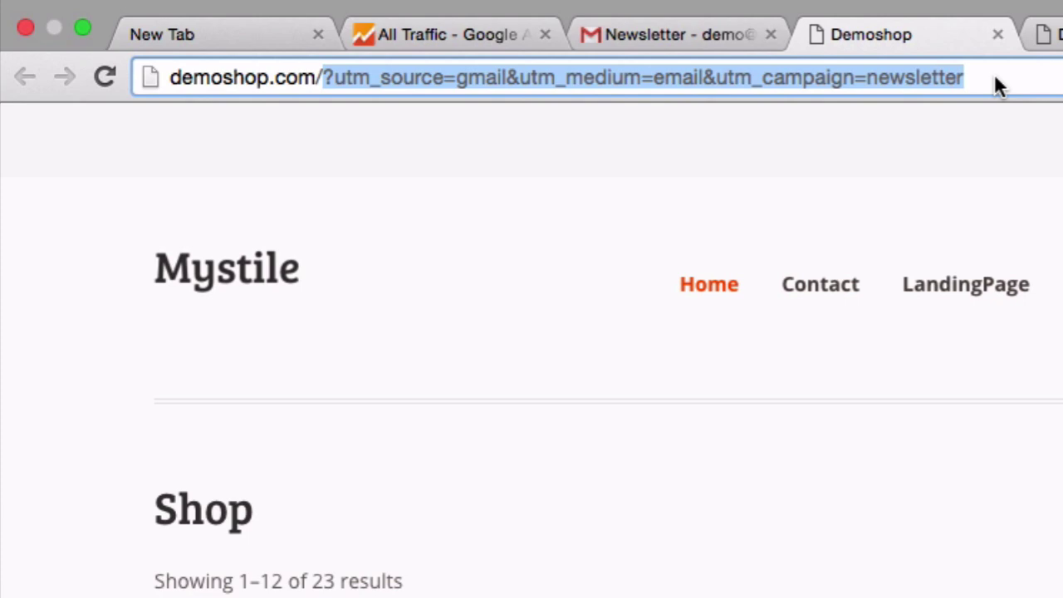
{"action": "key", "text": "super+Return"}
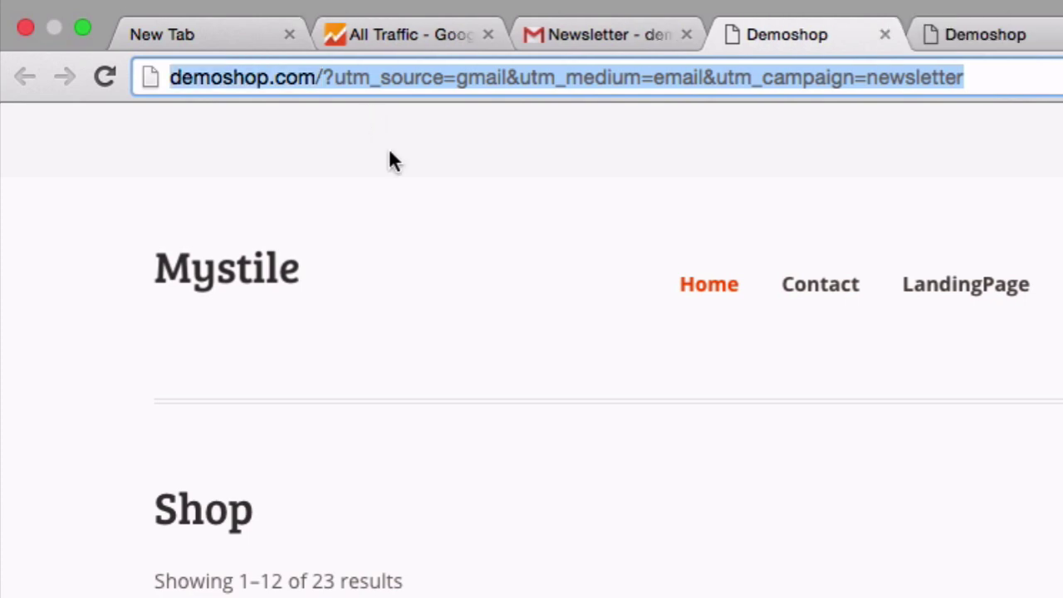
{"action": "left_click", "coordinate": [389, 151]}
{"action": "left_click_drag", "start_coordinate": [336, 78], "coordinate": [606, 81]}
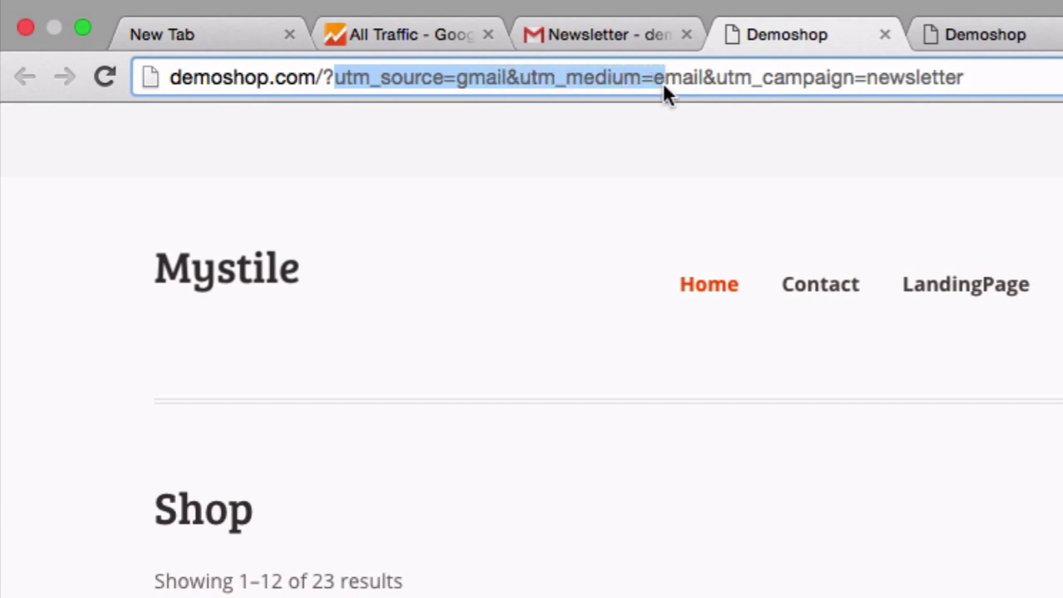
{"action": "left_click_drag", "start_coordinate": [689, 83], "coordinate": [1005, 79]}
{"action": "left_click", "coordinate": [845, 184]}
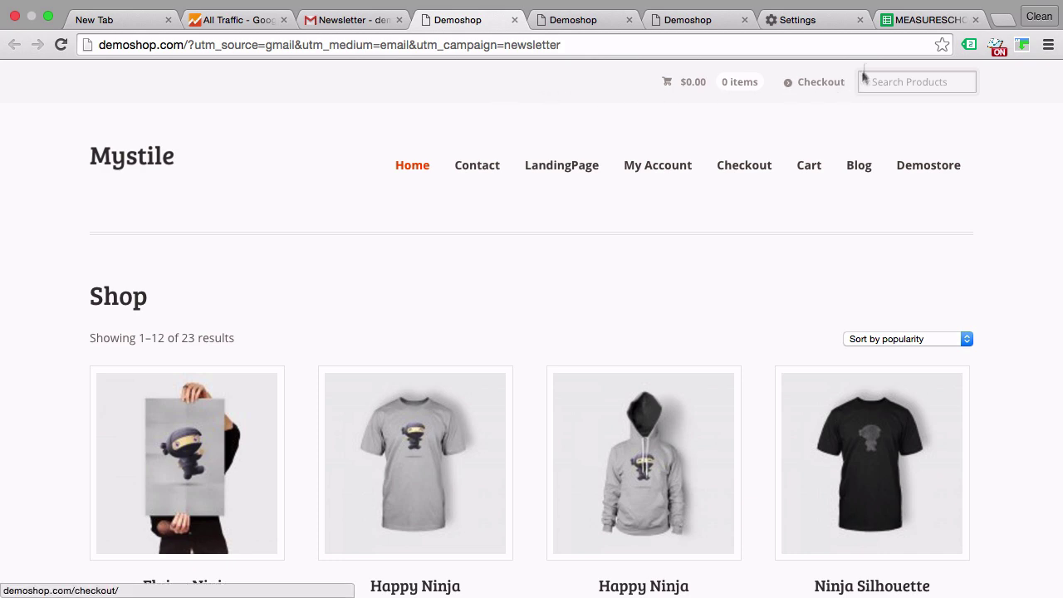
Create 'Copy of MEASURESCHOOL - Campaign Taggin Tool' using File > Make a copy and OK
{"action": "left_click", "coordinate": [904, 22]}
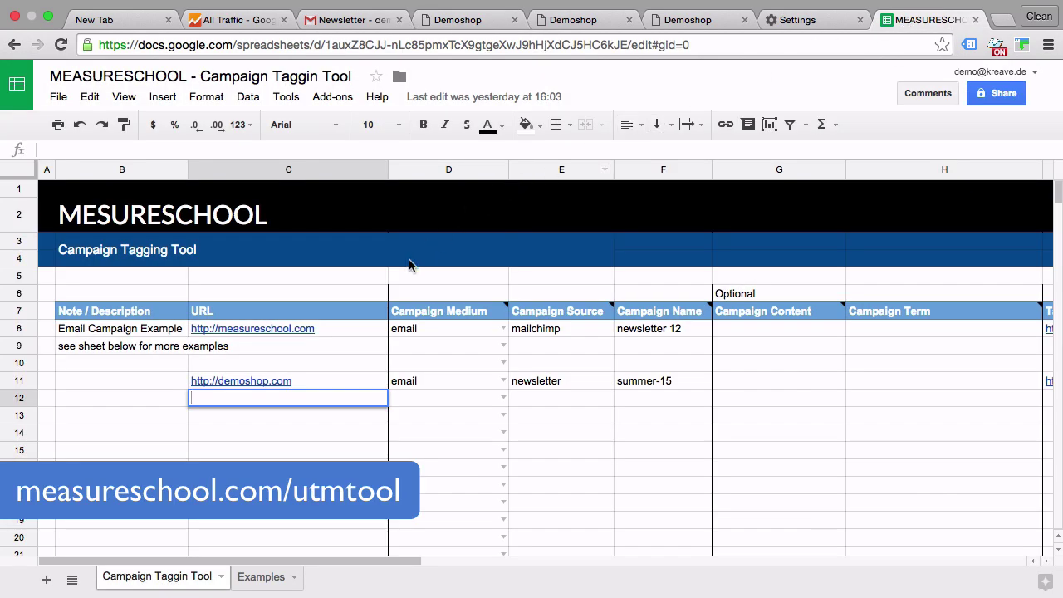
{"action": "left_click", "coordinate": [330, 277]}
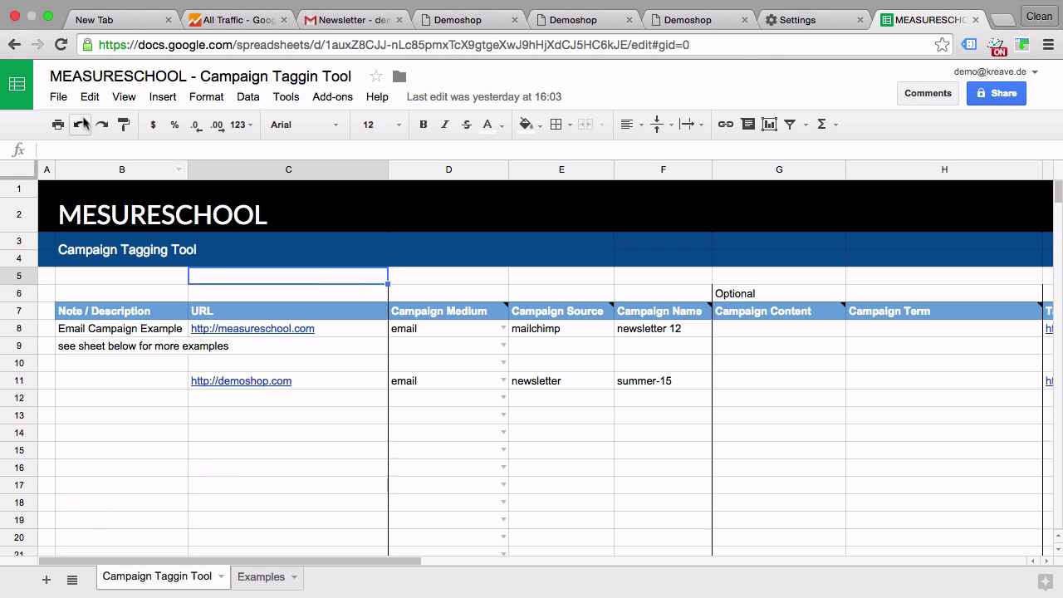
{"action": "left_click", "coordinate": [58, 97]}
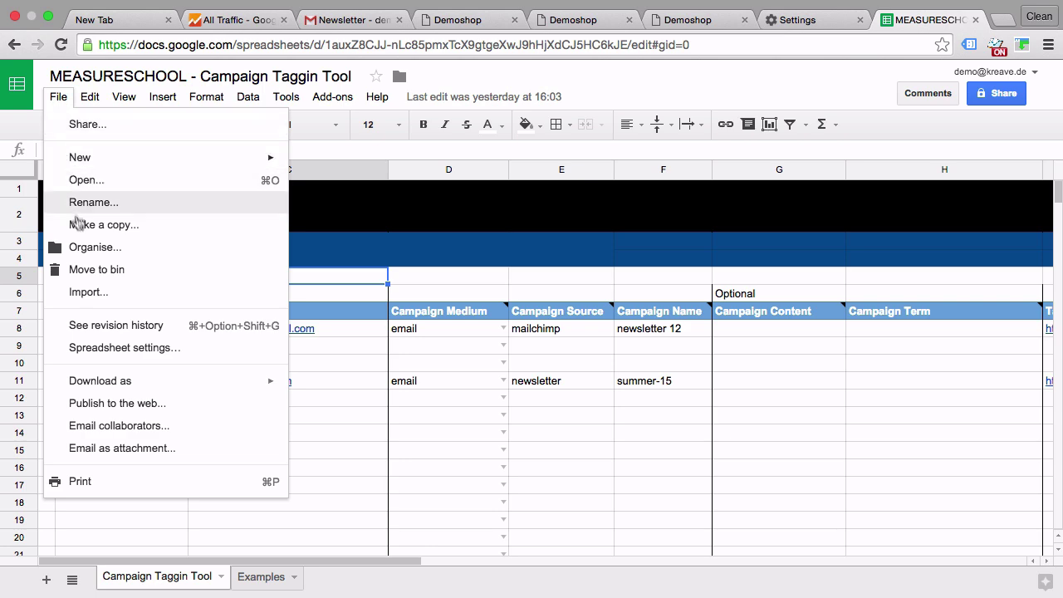
{"action": "left_click", "coordinate": [82, 233]}
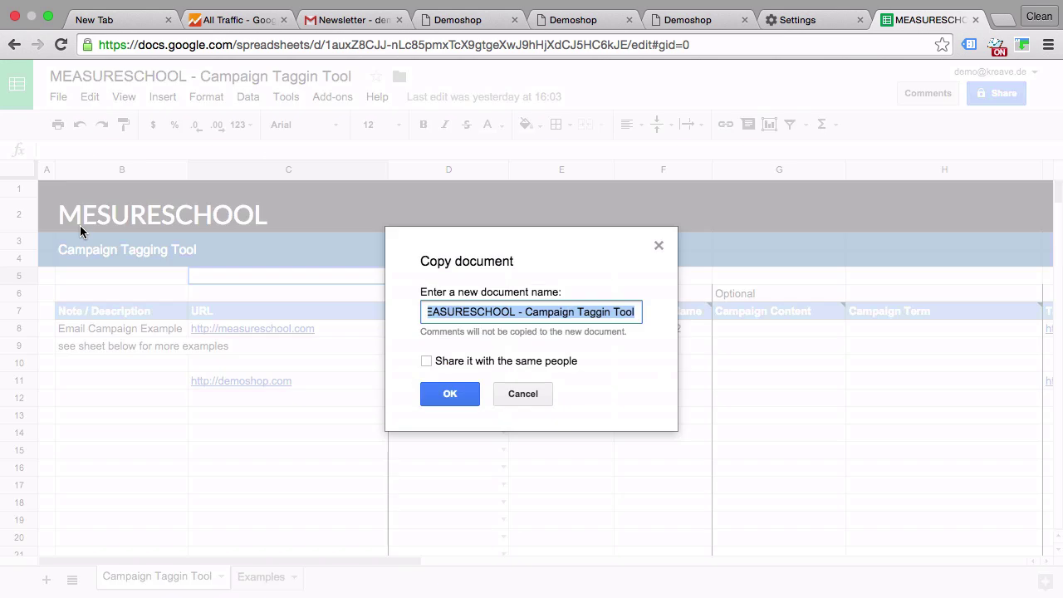
{"action": "left_click", "coordinate": [461, 397]}
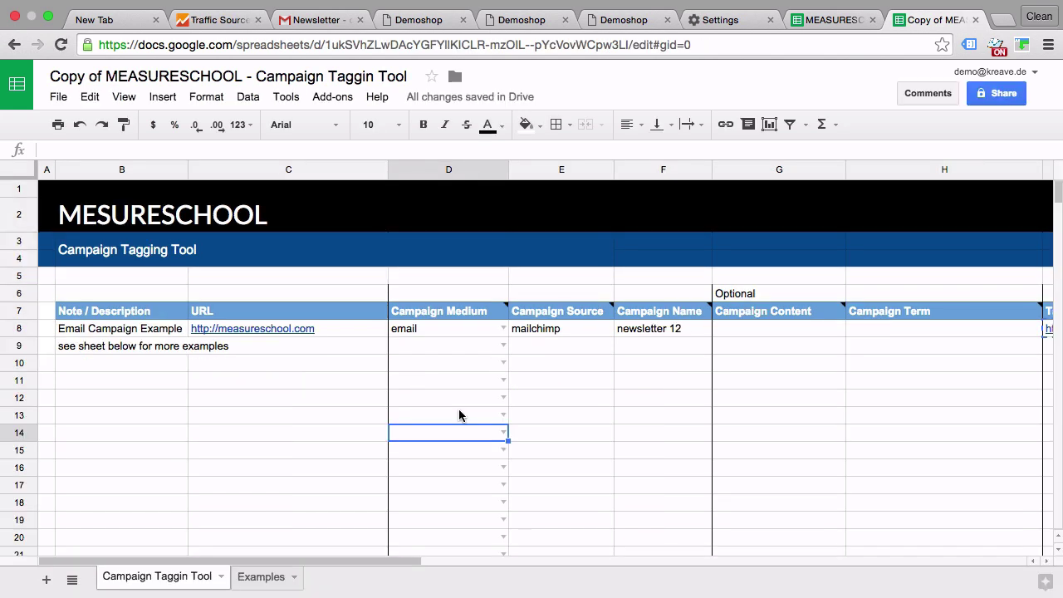
{"action": "left_click", "coordinate": [366, 381]}
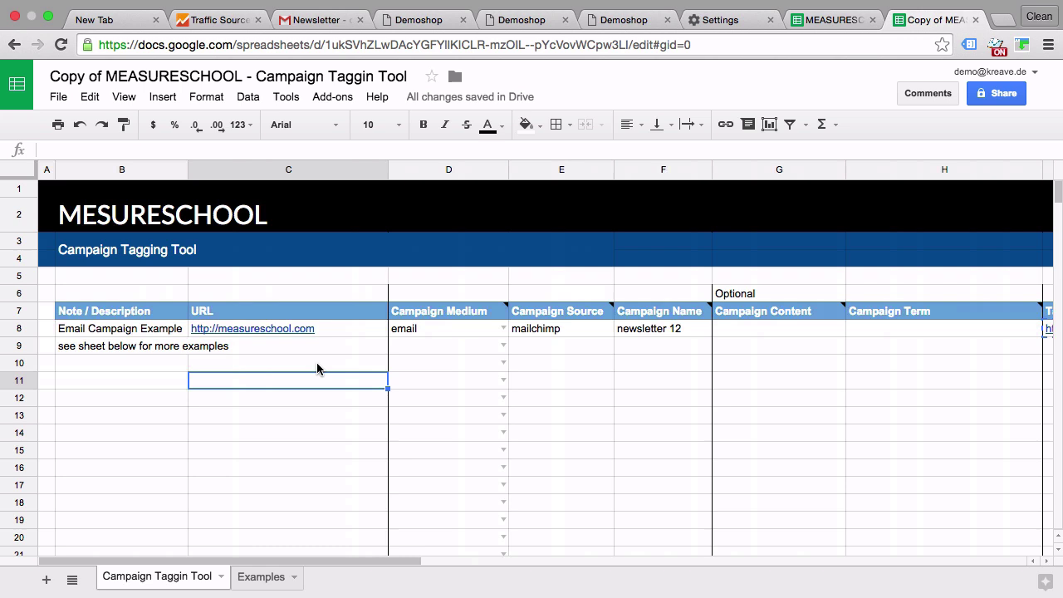
{"action": "scroll", "coordinate": [316, 369], "scroll_direction": "right", "scroll_amount": 5}
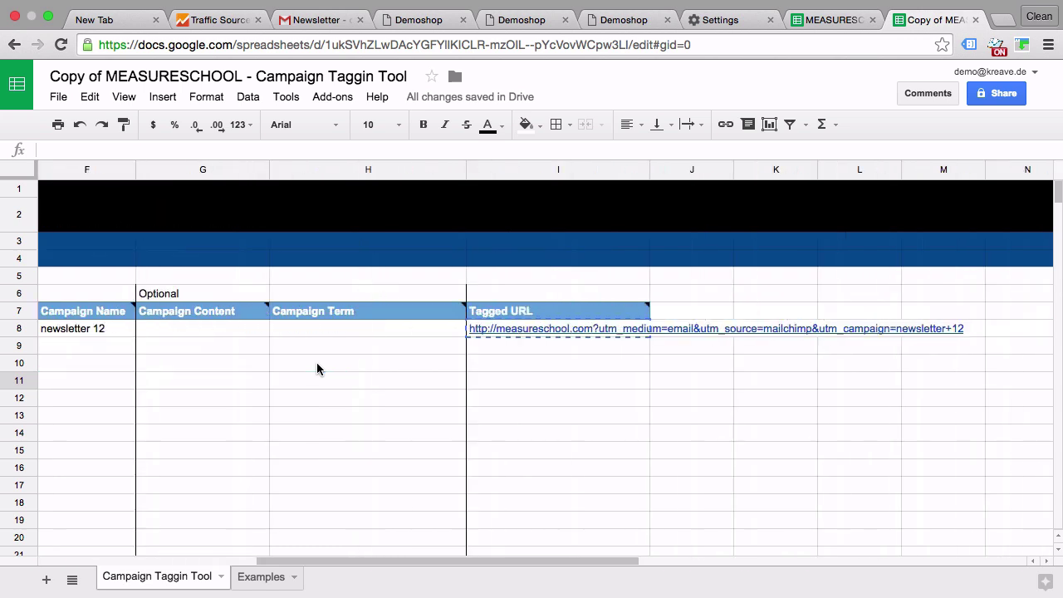
{"action": "left_click", "coordinate": [513, 337]}
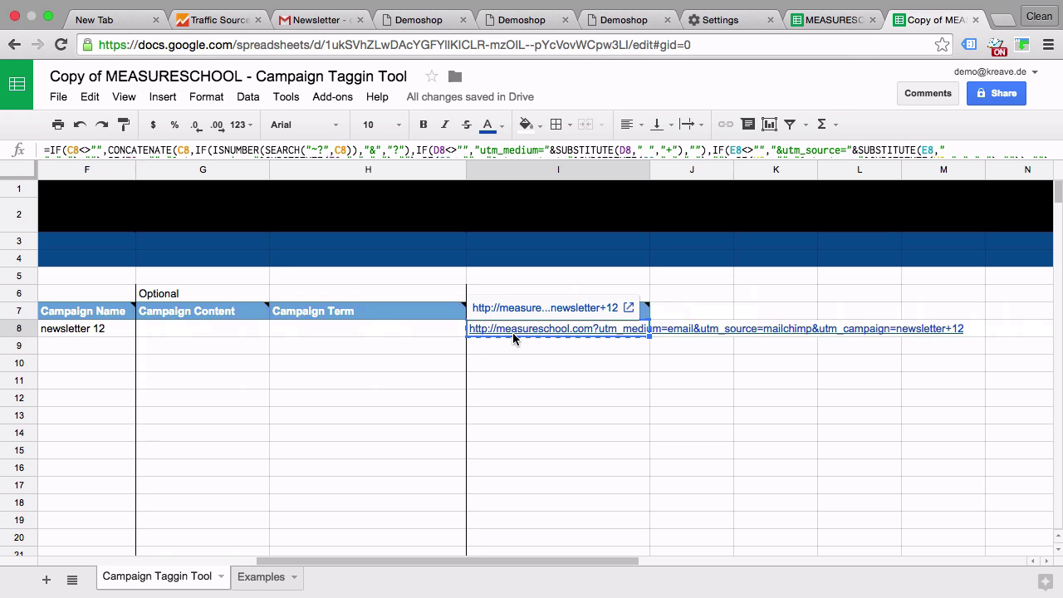
{"action": "scroll", "coordinate": [514, 336], "scroll_direction": "left", "scroll_amount": 5}
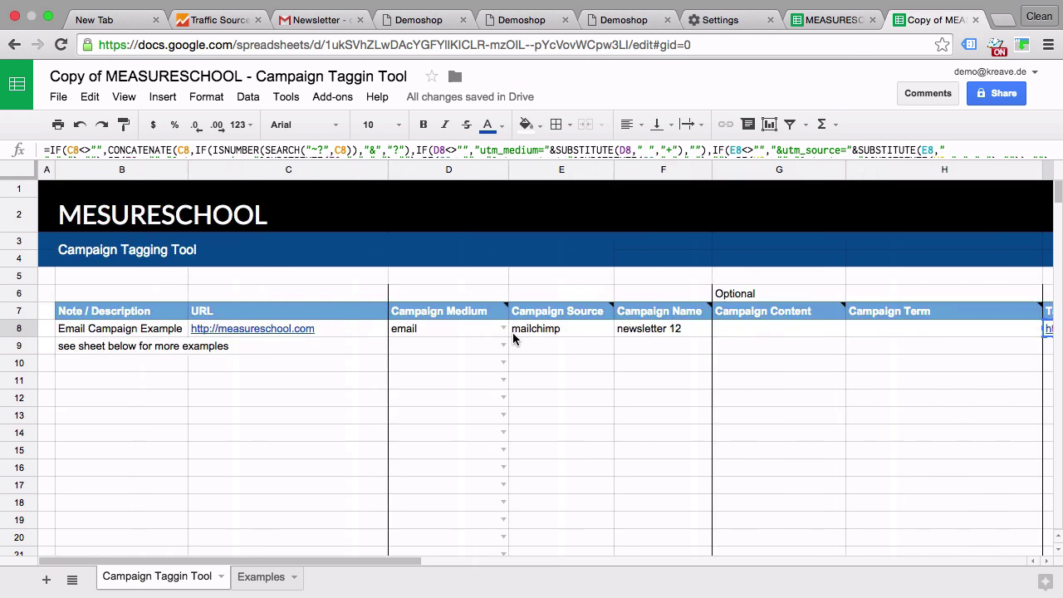
{"action": "mouse_move", "coordinate": [363, 332]}
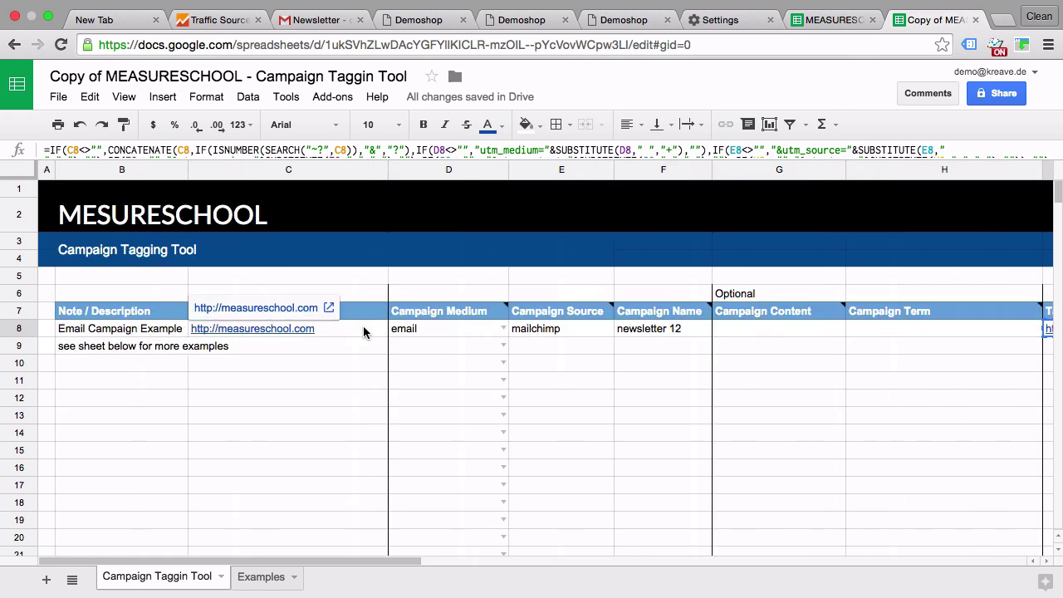
{"action": "left_click", "coordinate": [364, 330]}
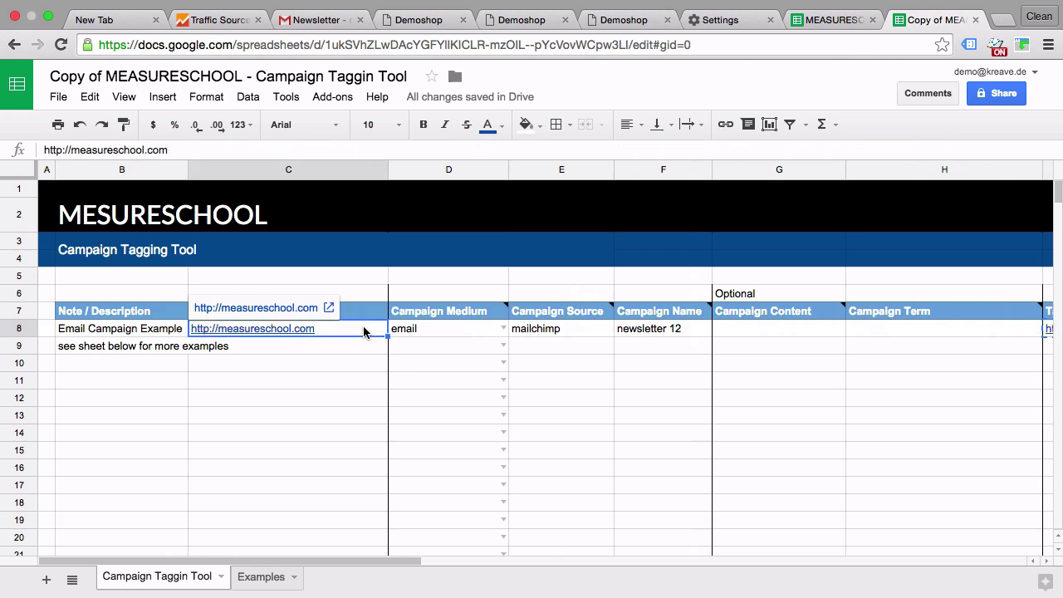
{"action": "left_click", "coordinate": [459, 328]}
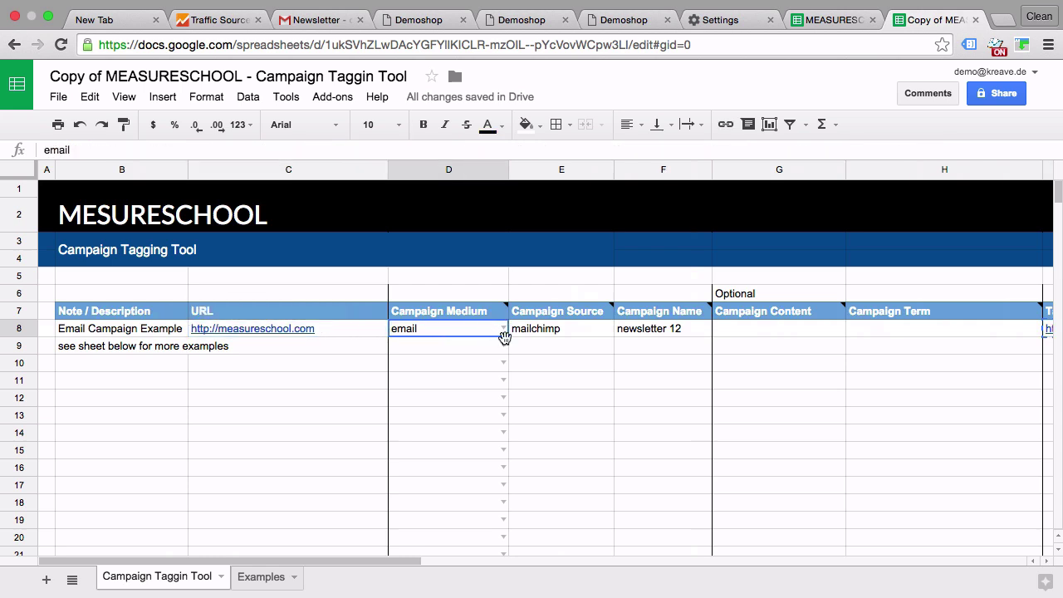
{"action": "left_click", "coordinate": [505, 346]}
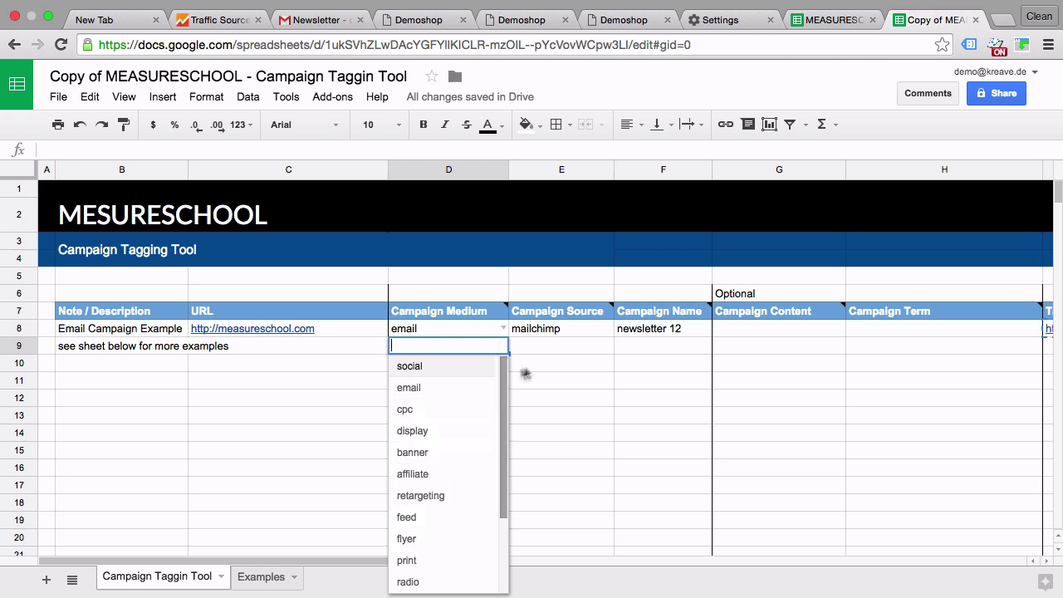
{"action": "left_click", "coordinate": [545, 366]}
{"action": "left_click", "coordinate": [574, 331]}
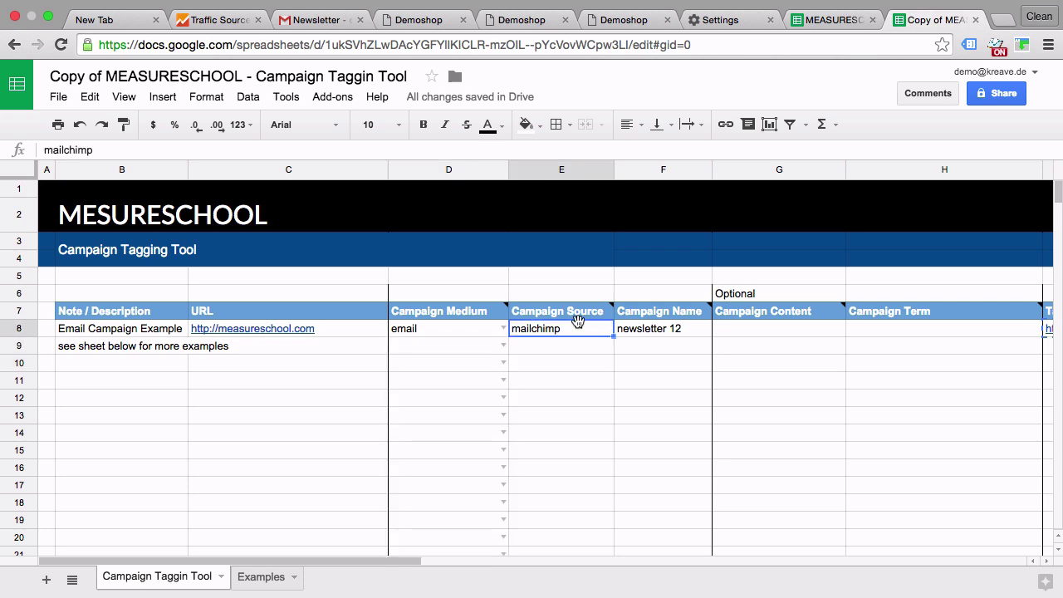
{"action": "left_click", "coordinate": [636, 332]}
{"action": "scroll", "coordinate": [633, 349], "scroll_direction": "right", "scroll_amount": 3}
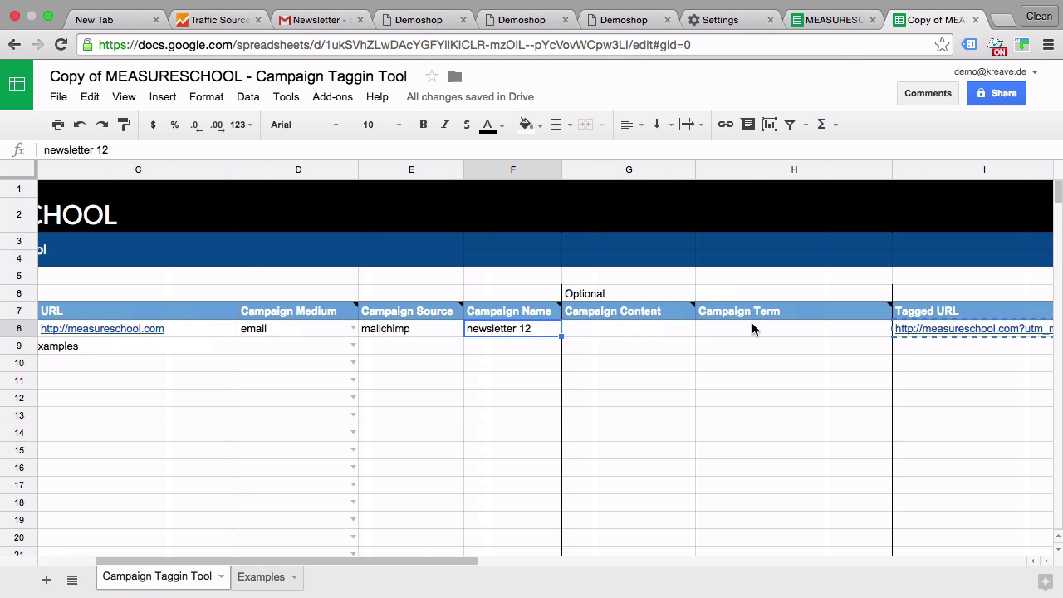
{"action": "scroll", "coordinate": [752, 328], "scroll_direction": "right", "scroll_amount": 5}
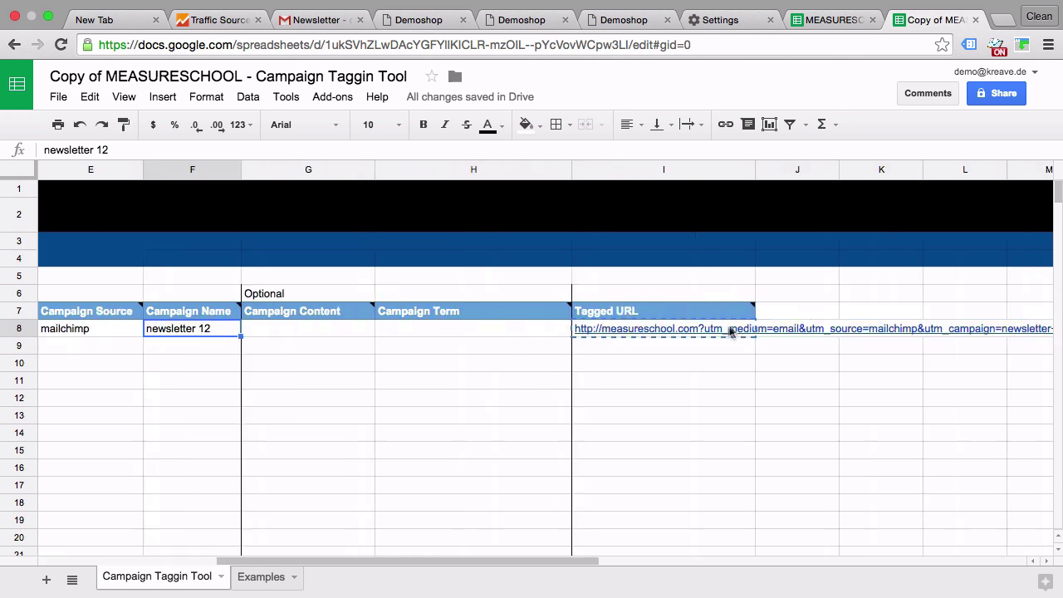
{"action": "left_click", "coordinate": [721, 335]}
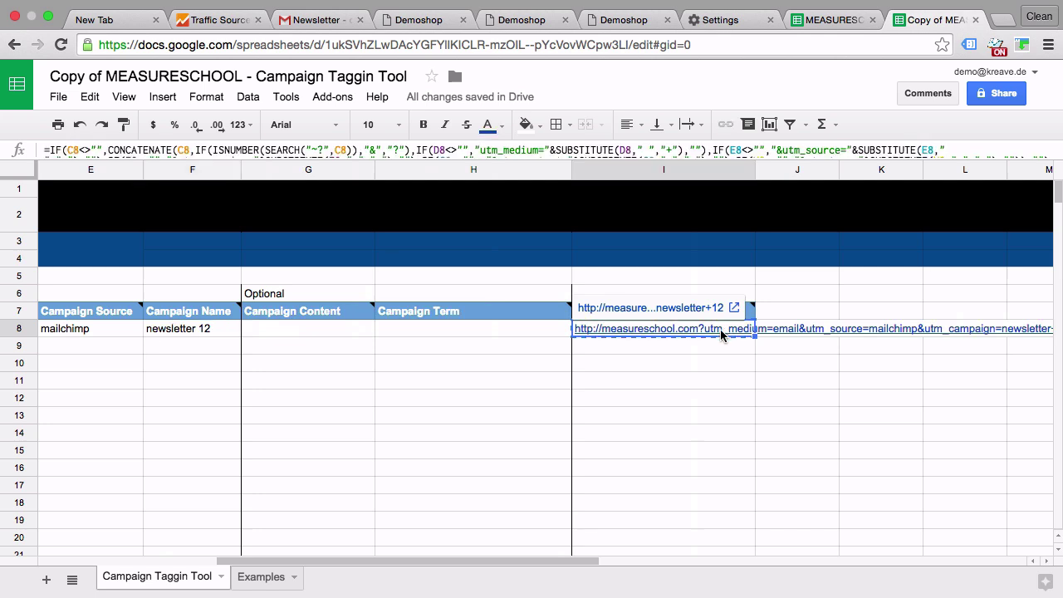
Start a new Gmail message from the Newsletter tab with the body text demoshop.com
{"action": "left_click", "coordinate": [328, 25]}
{"action": "left_click", "coordinate": [88, 173]}
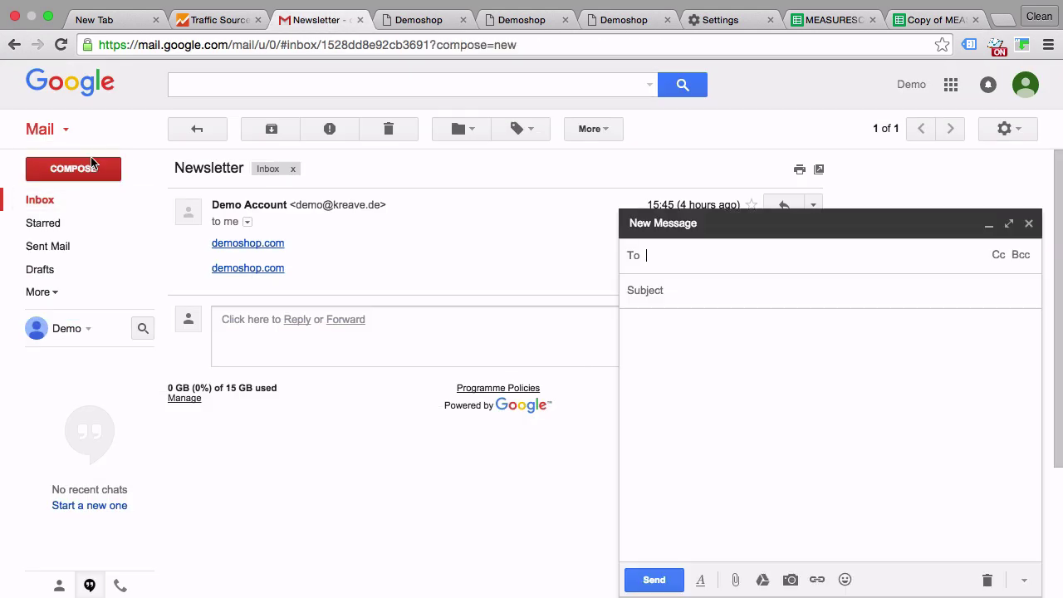
{"action": "type", "text": "demosho"}
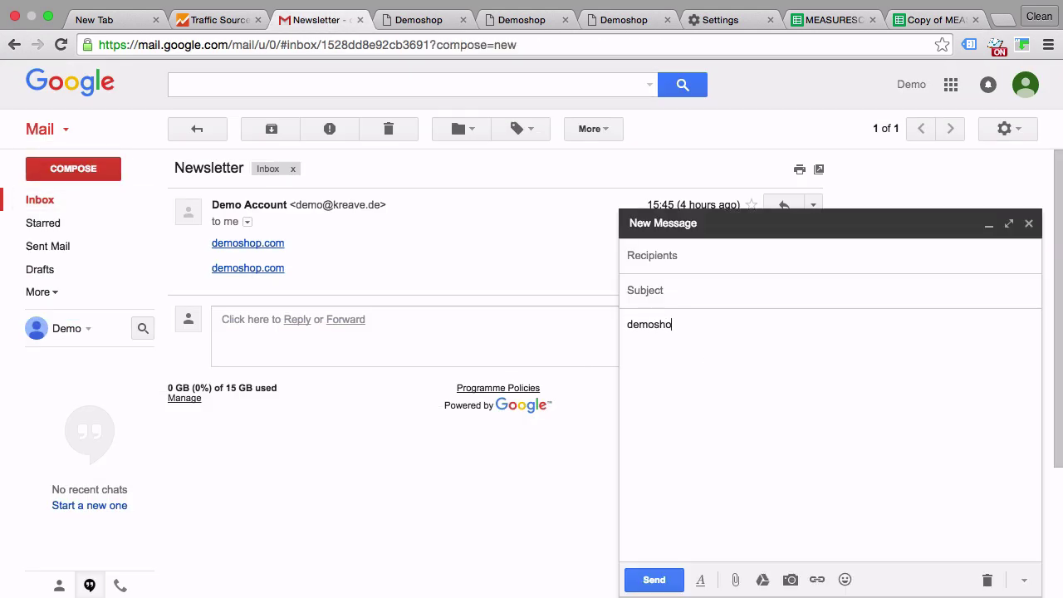
{"action": "type", "text": "p.com"}
Link the demoshop.com text to the pasted UTM-tagged demoshop URL
{"action": "left_click_drag", "start_coordinate": [701, 327], "coordinate": [632, 329]}
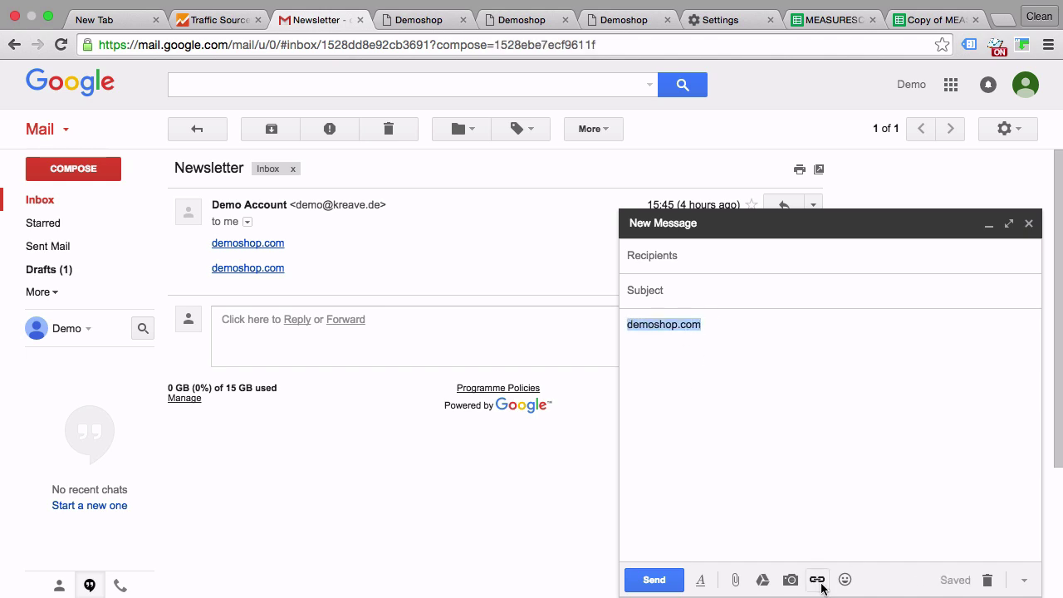
{"action": "left_click", "coordinate": [817, 579]}
{"action": "key", "text": "super+a"}
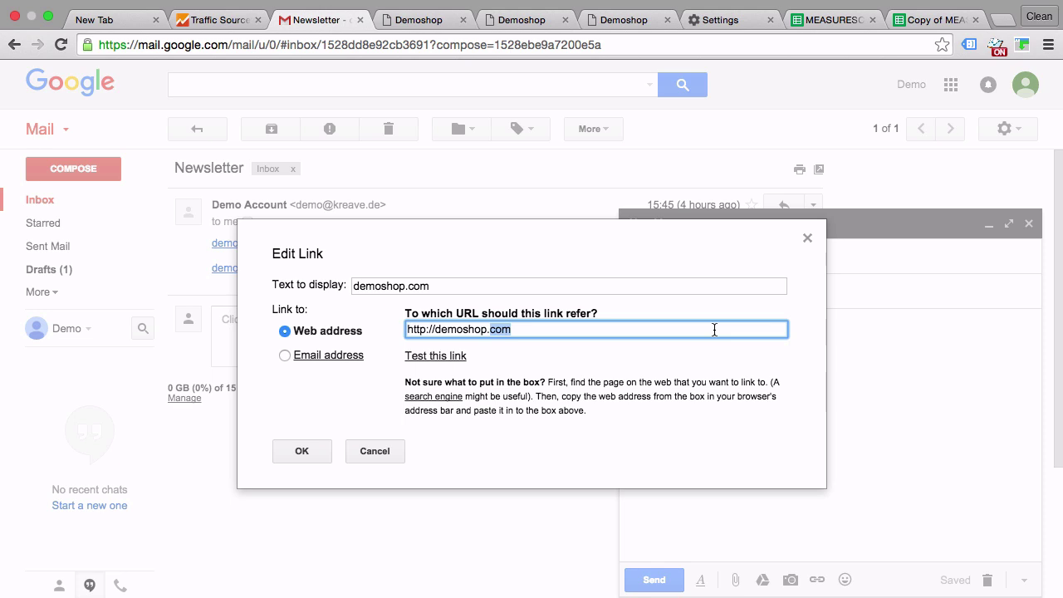
{"action": "key", "text": "super+v"}
{"action": "left_click", "coordinate": [302, 451]}
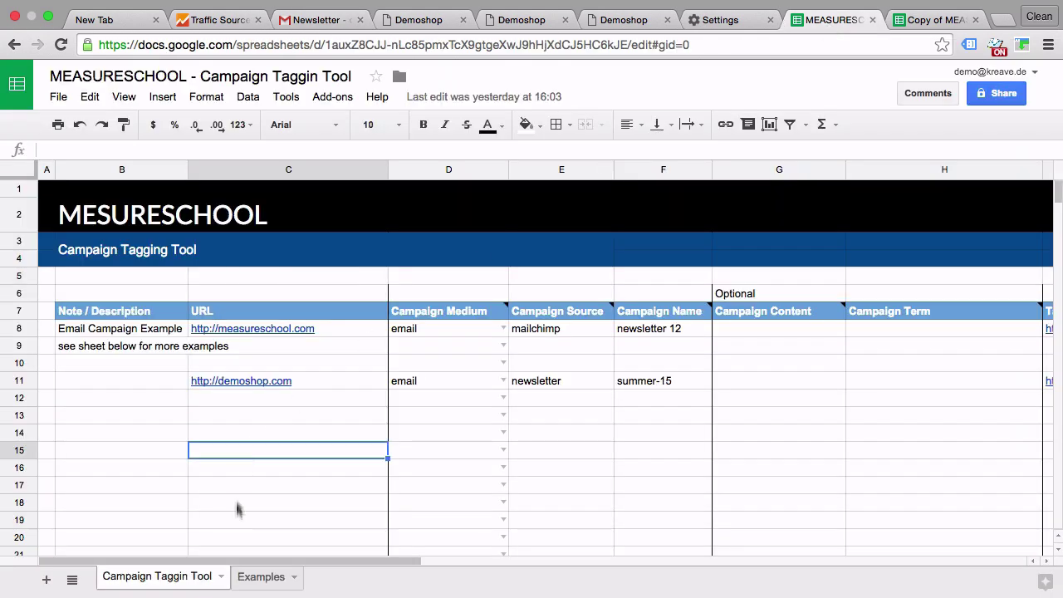
Open the Examples sheet and browse its sample tagged campaigns, from email newsletters to TV ads
{"action": "left_click", "coordinate": [263, 577]}
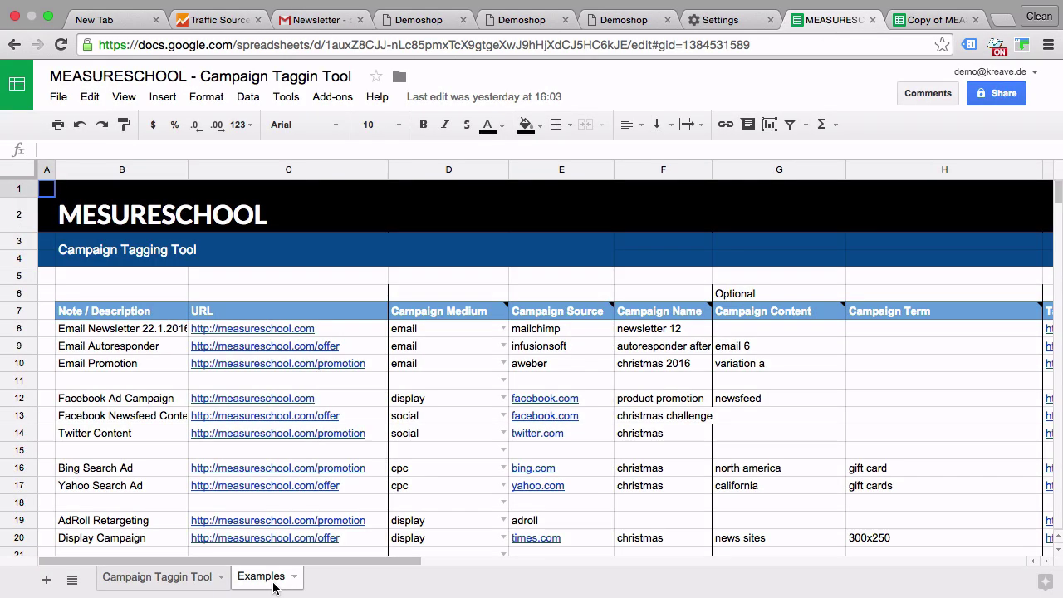
{"action": "scroll", "coordinate": [378, 421], "scroll_direction": "down", "scroll_amount": 2}
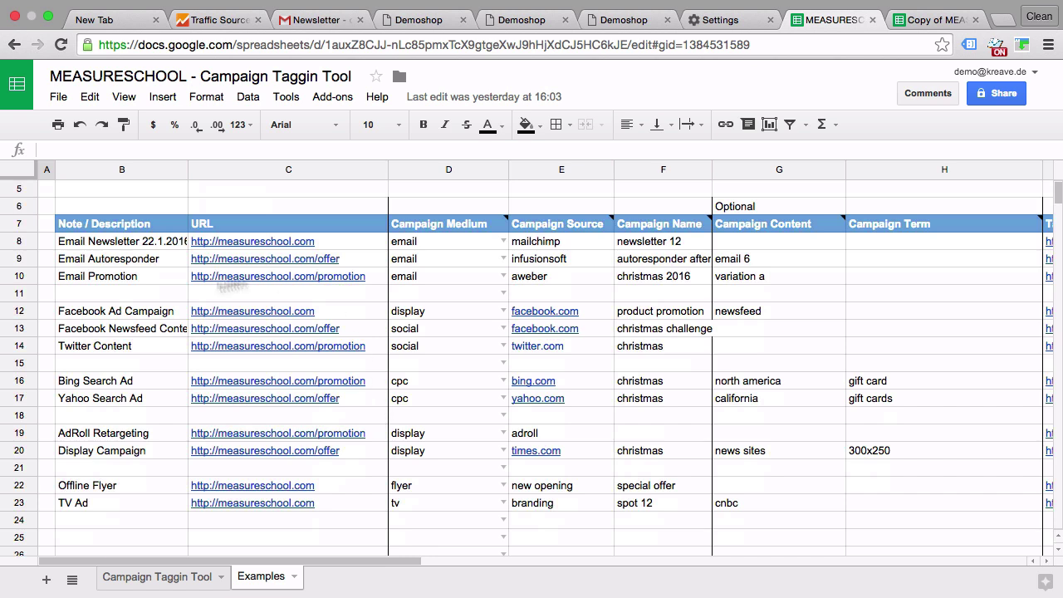